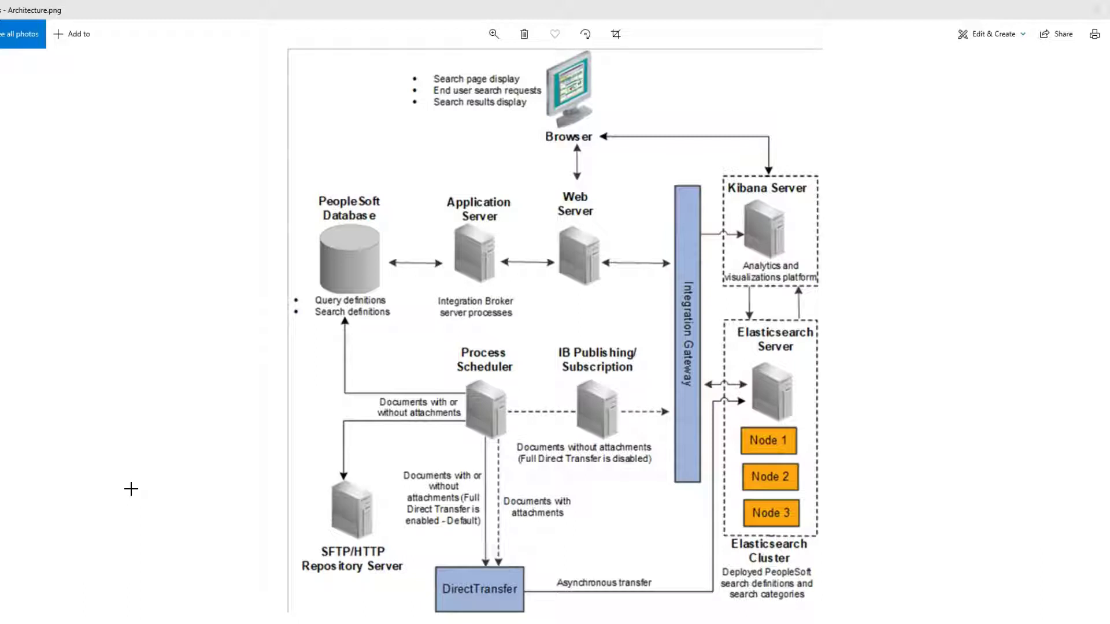
Underline Query definitions and Search definitions below the PeopleSoft Database in red, and circle the Process Scheduler in the architecture diagram.
{"action": "left_click", "coordinate": [99, 444]}
{"action": "left_click_drag", "start_coordinate": [316, 305], "coordinate": [392, 307]}
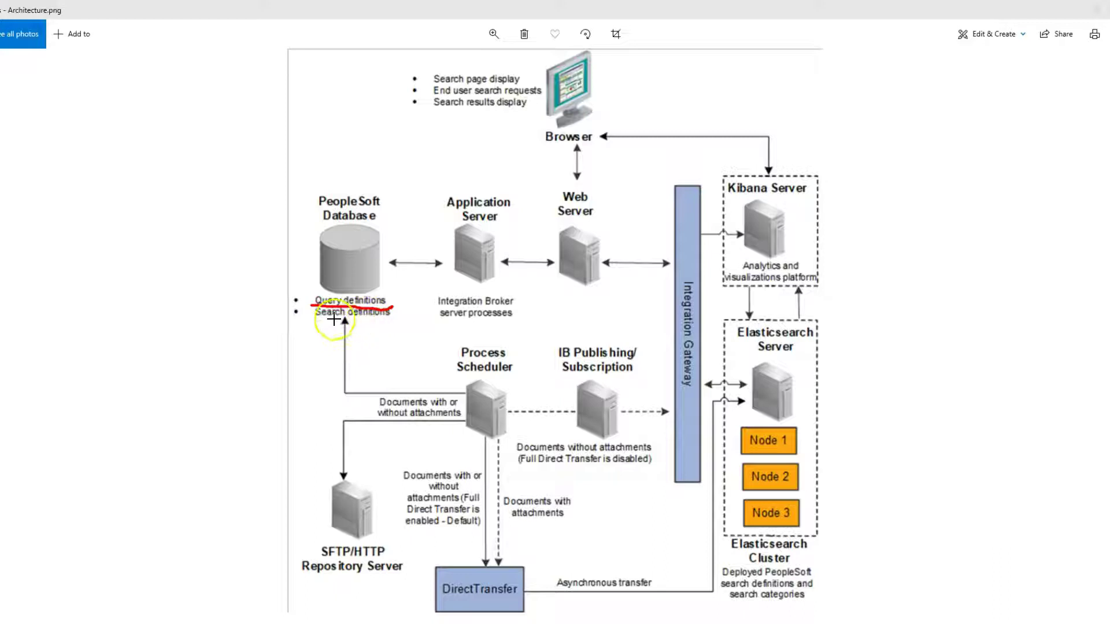
{"action": "mouse_move", "coordinate": [334, 319]}
{"action": "left_mouse_down"}
{"action": "mouse_move", "coordinate": [318, 317]}
{"action": "mouse_move", "coordinate": [393, 316]}
{"action": "left_mouse_up"}
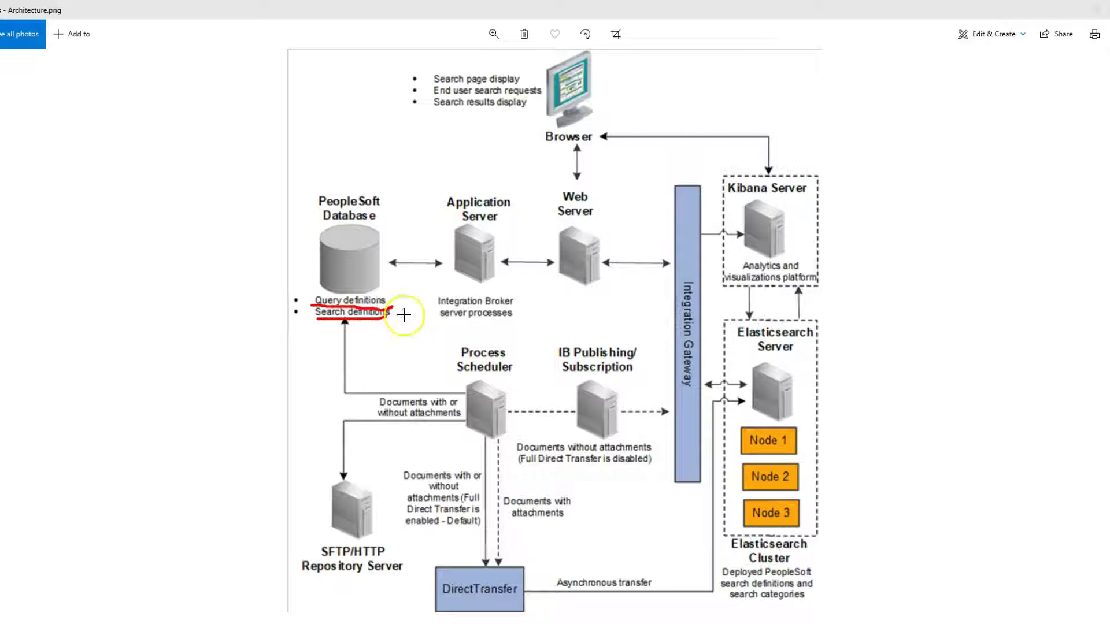
{"action": "mouse_move", "coordinate": [481, 347]}
{"action": "left_mouse_down"}
{"action": "mouse_move", "coordinate": [449, 357]}
{"action": "mouse_move", "coordinate": [448, 402]}
{"action": "mouse_move", "coordinate": [471, 437]}
{"action": "mouse_move", "coordinate": [513, 430]}
{"action": "mouse_move", "coordinate": [517, 364]}
{"action": "mouse_move", "coordinate": [483, 338]}
{"action": "left_mouse_up"}
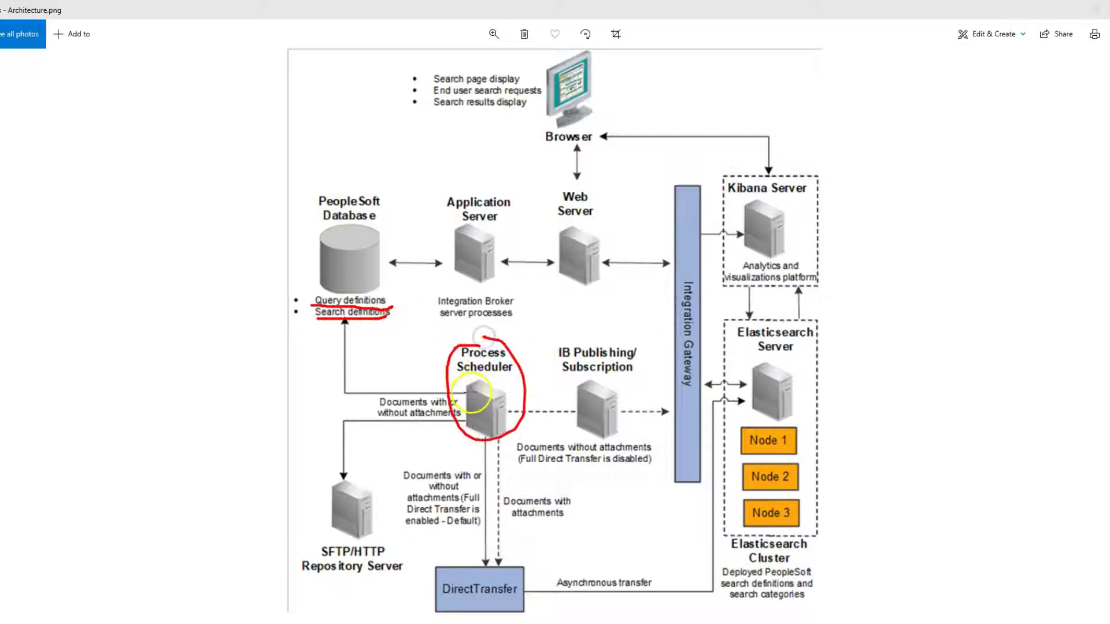
Trace the Process Scheduler's paths to the database and via DirectTransfer to Elasticsearch; outline the Elasticsearch and Kibana servers and Search definitions.
{"action": "mouse_move", "coordinate": [460, 391]}
{"action": "left_mouse_down"}
{"action": "mouse_move", "coordinate": [363, 388]}
{"action": "mouse_move", "coordinate": [336, 283]}
{"action": "left_mouse_up"}
{"action": "mouse_move", "coordinate": [485, 429]}
{"action": "left_mouse_down"}
{"action": "mouse_move", "coordinate": [563, 576]}
{"action": "mouse_move", "coordinate": [659, 577]}
{"action": "mouse_move", "coordinate": [698, 572]}
{"action": "mouse_move", "coordinate": [726, 399]}
{"action": "left_mouse_up"}
{"action": "mouse_move", "coordinate": [731, 322]}
{"action": "left_mouse_down"}
{"action": "mouse_move", "coordinate": [735, 527]}
{"action": "mouse_move", "coordinate": [800, 552]}
{"action": "mouse_move", "coordinate": [815, 455]}
{"action": "mouse_move", "coordinate": [817, 319]}
{"action": "left_mouse_up"}
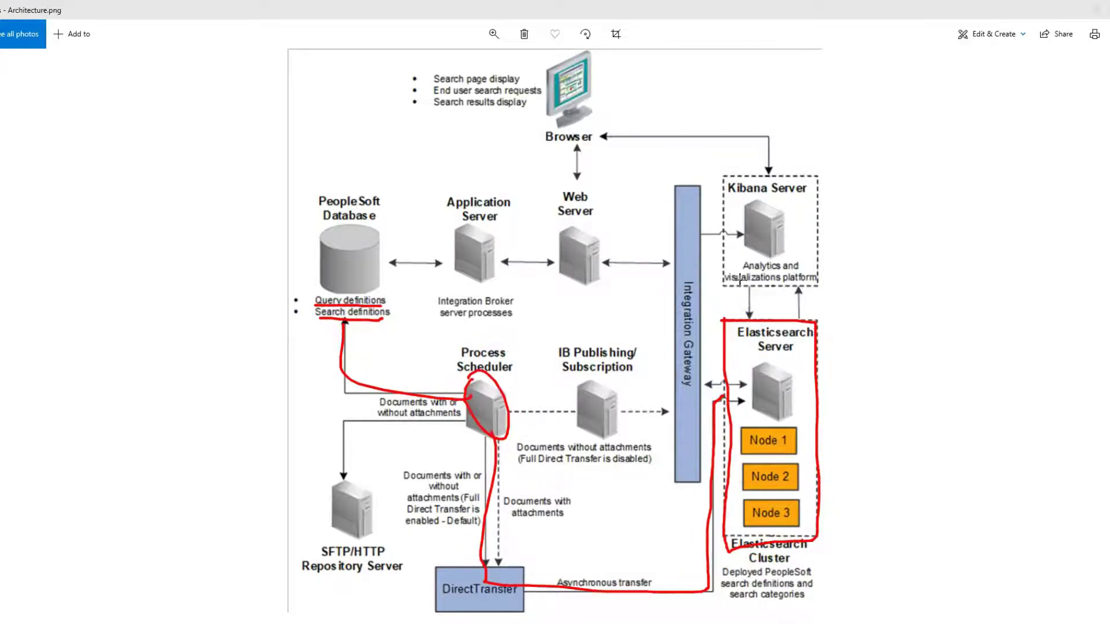
{"action": "mouse_move", "coordinate": [792, 170]}
{"action": "left_mouse_down"}
{"action": "mouse_move", "coordinate": [753, 167]}
{"action": "mouse_move", "coordinate": [709, 187]}
{"action": "mouse_move", "coordinate": [704, 232]}
{"action": "mouse_move", "coordinate": [721, 293]}
{"action": "mouse_move", "coordinate": [778, 309]}
{"action": "mouse_move", "coordinate": [847, 284]}
{"action": "mouse_move", "coordinate": [822, 178]}
{"action": "mouse_move", "coordinate": [761, 165]}
{"action": "left_mouse_up"}
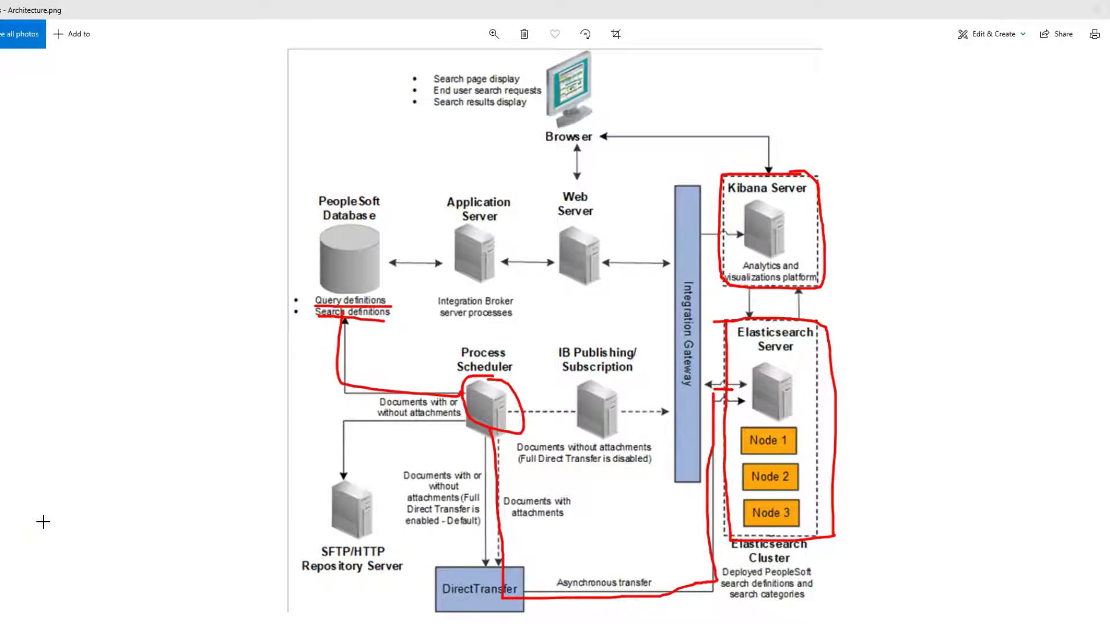
{"action": "mouse_move", "coordinate": [389, 318]}
{"action": "left_mouse_down"}
{"action": "mouse_move", "coordinate": [334, 300]}
{"action": "mouse_move", "coordinate": [313, 318]}
{"action": "mouse_move", "coordinate": [399, 315]}
{"action": "left_mouse_up"}
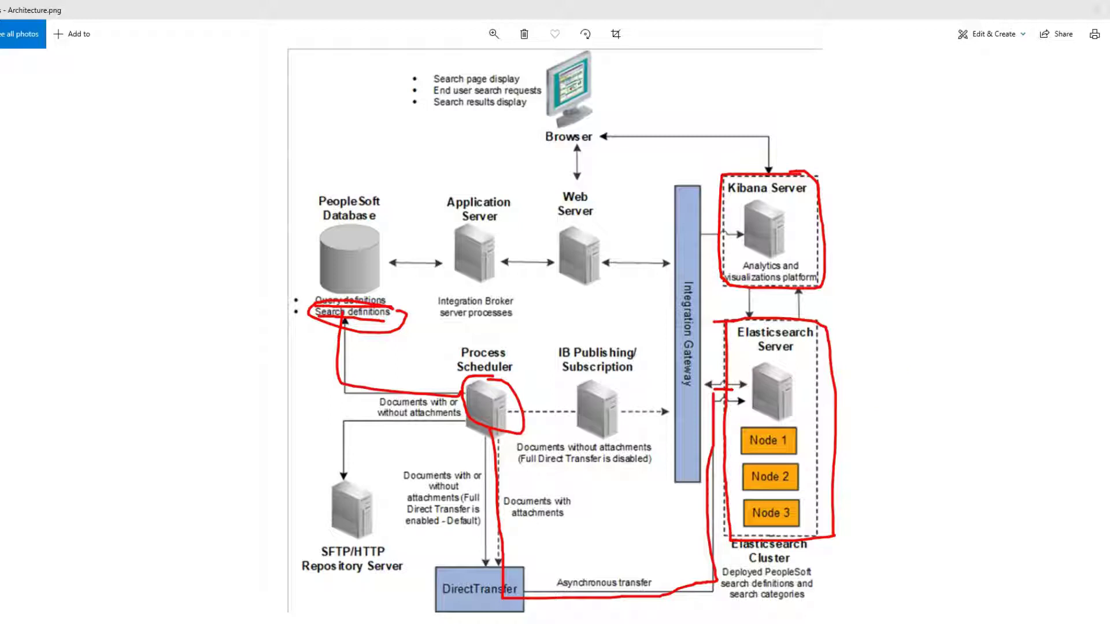
Switch to PeopleSoft in the browser, list all search definitions and open EP_AP_VOUCHERS, dismissing its notice.
{"action": "left_click", "coordinate": [38, 604]}
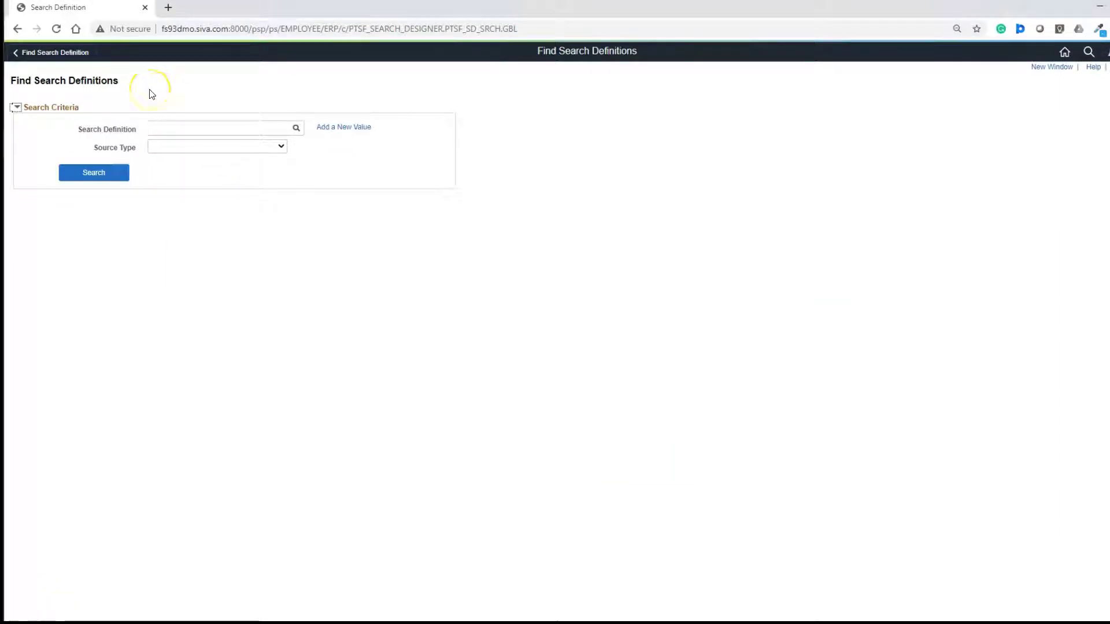
{"action": "left_click", "coordinate": [109, 176]}
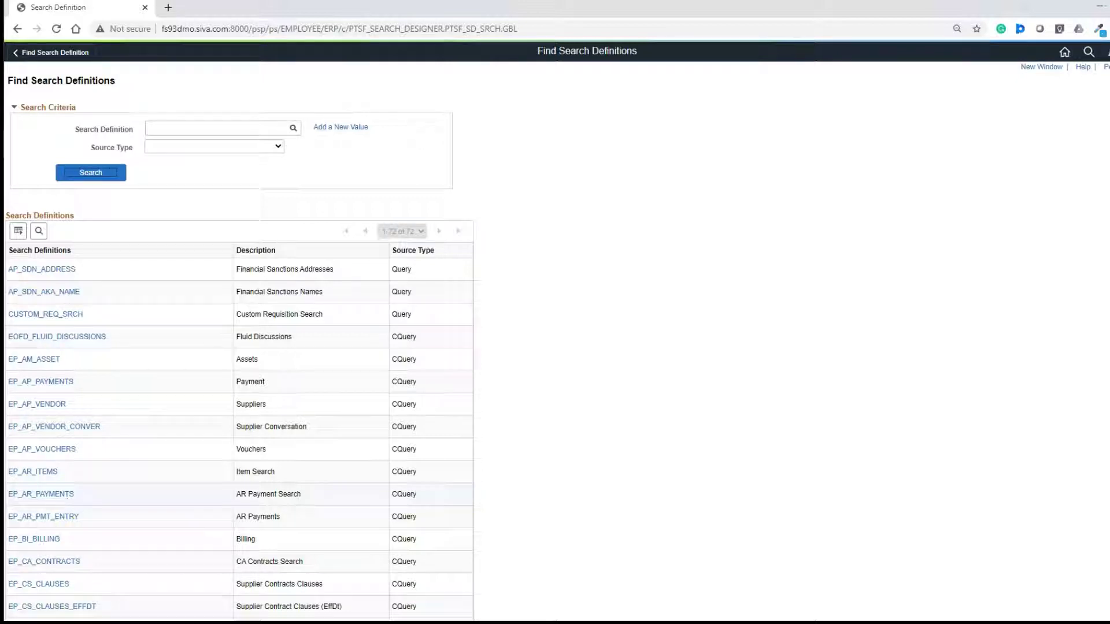
{"action": "left_click", "coordinate": [47, 449]}
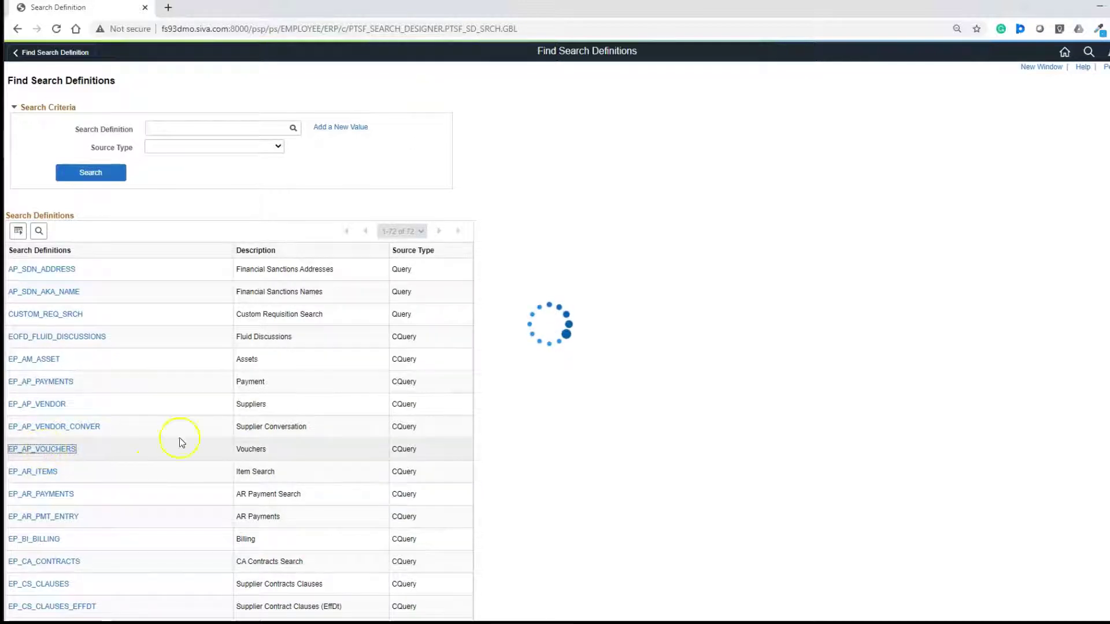
{"action": "left_click", "coordinate": [790, 412]}
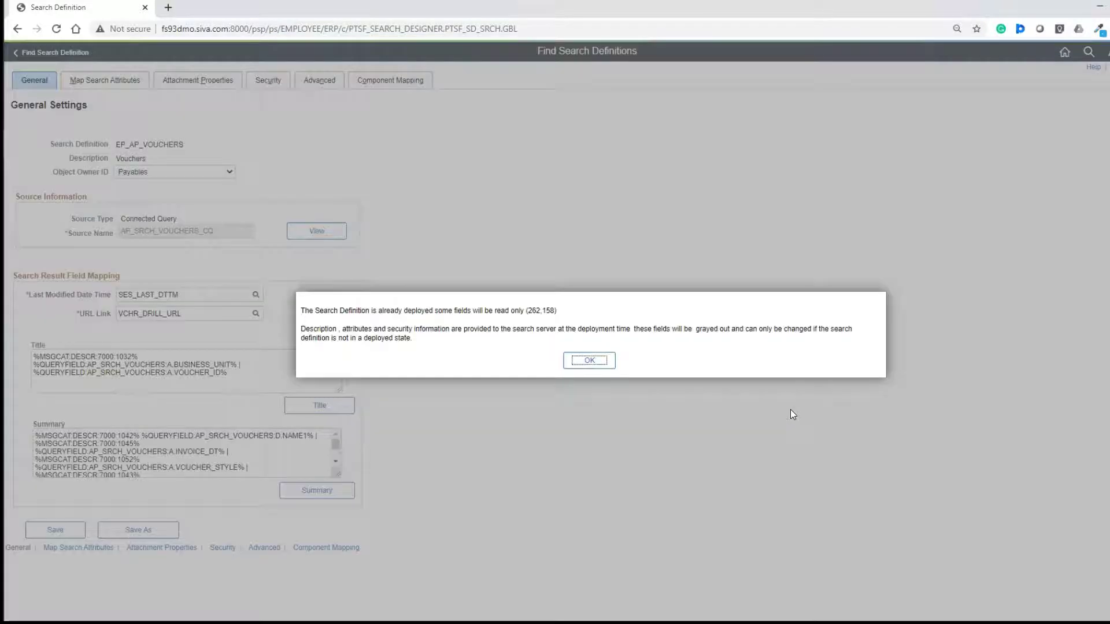
{"action": "key", "text": "Return"}
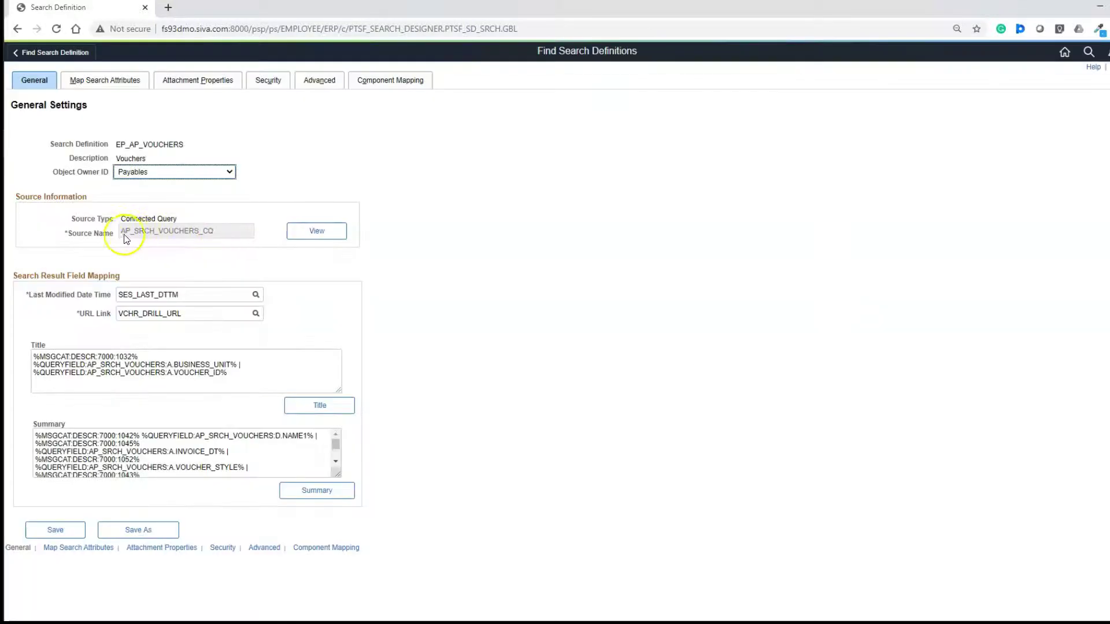
View the connected query AP_SRCH_VOUCHERS_CQ that is the source of the vouchers search definition.
{"action": "left_click", "coordinate": [206, 236]}
{"action": "left_click", "coordinate": [318, 235]}
{"action": "left_click", "coordinate": [151, 411]}
{"action": "left_click", "coordinate": [183, 382]}
Open the Search Instance Properties of PTSF_DEFAULT from the PeopleTools Search Framework administration.
{"action": "left_click", "coordinate": [1105, 52]}
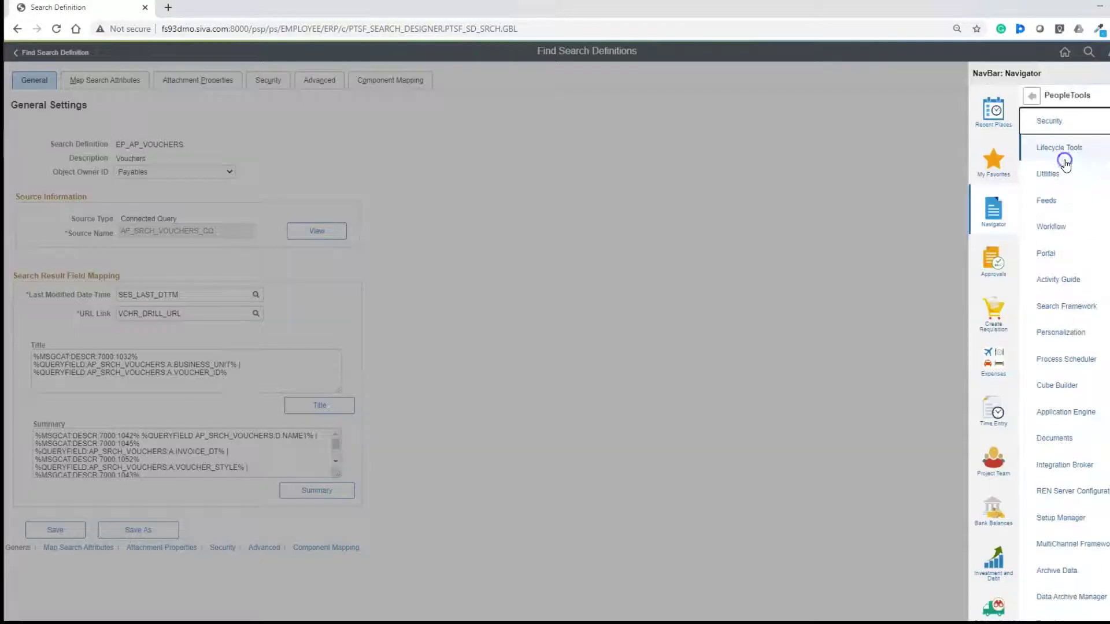
{"action": "left_click", "coordinate": [1058, 309]}
{"action": "left_click", "coordinate": [1064, 119]}
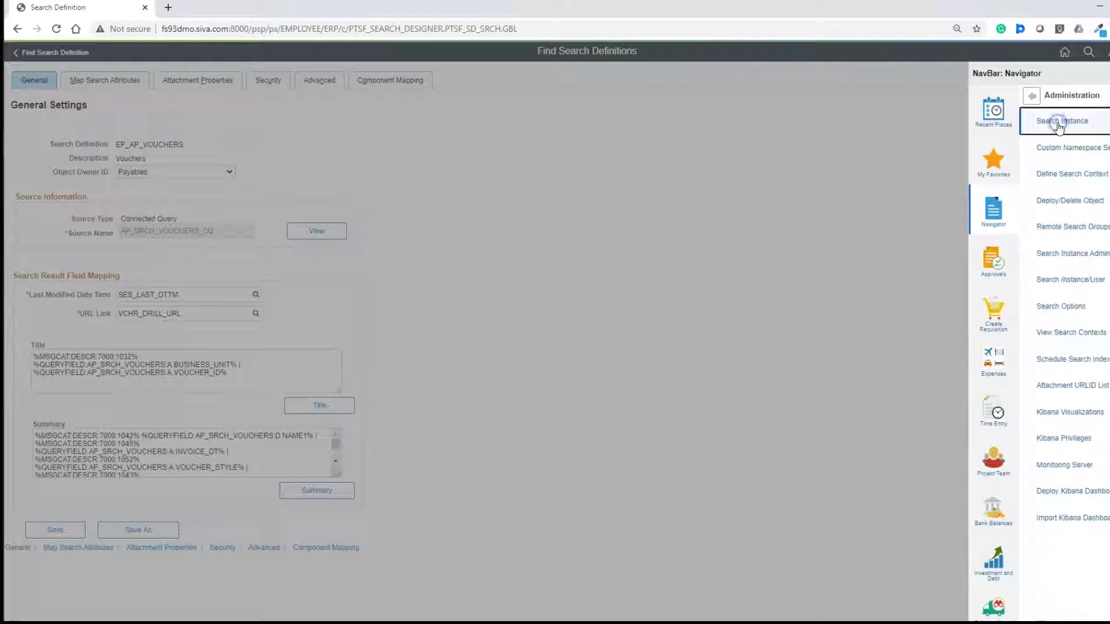
{"action": "left_click", "coordinate": [1061, 122]}
{"action": "left_click", "coordinate": [26, 220]}
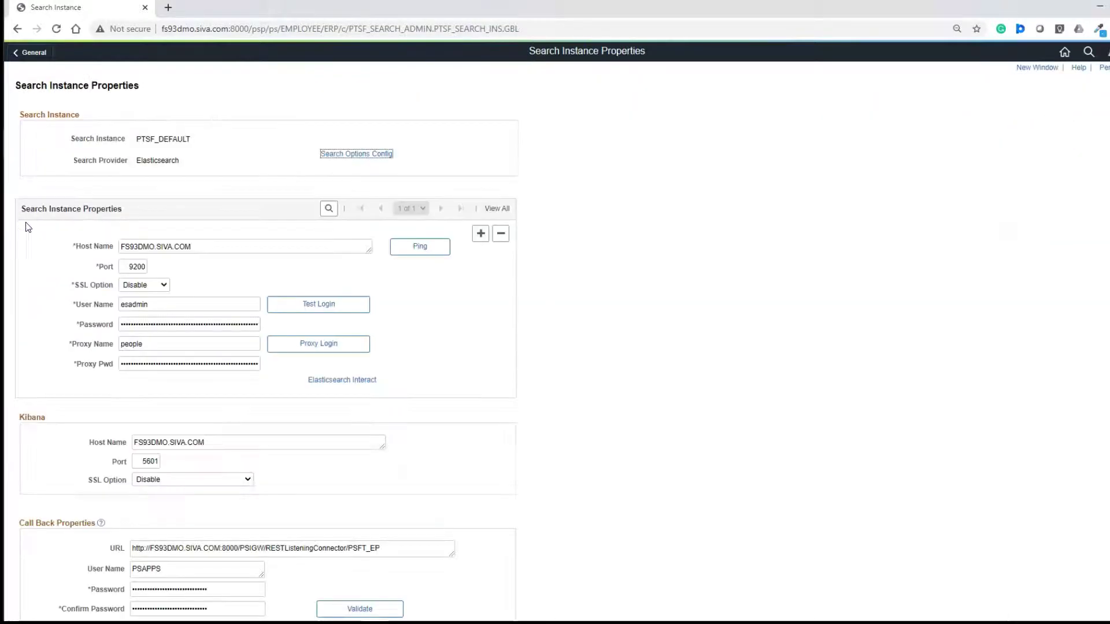
Submit an Elasticsearch Interact request with service type Search and category EP_AP_VOUCHERS, and highlight the index name in the result.
{"action": "left_click", "coordinate": [347, 385]}
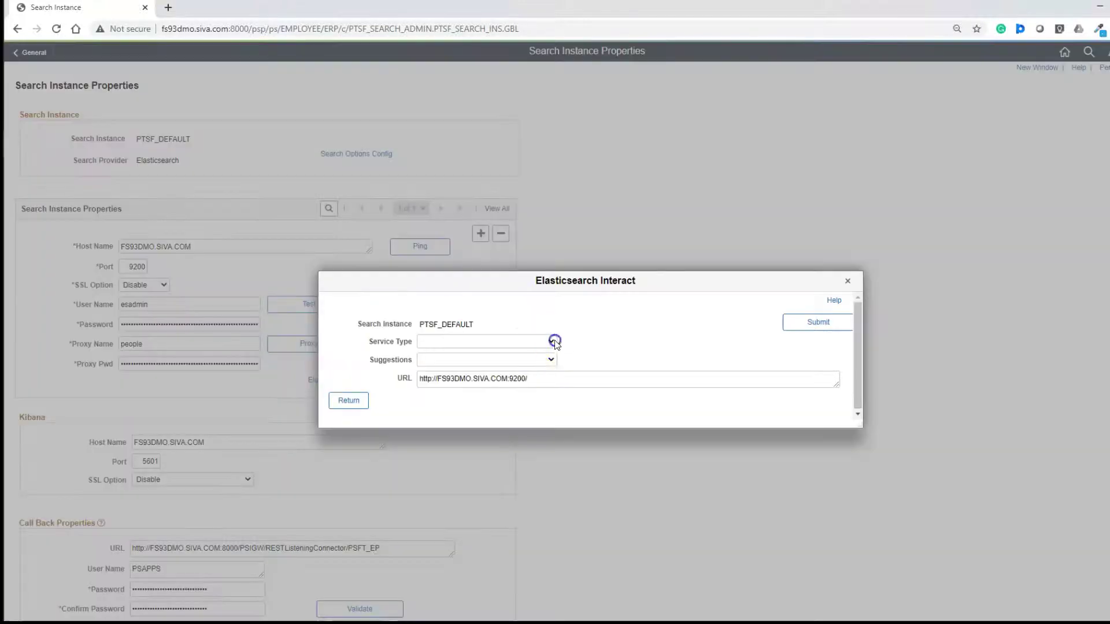
{"action": "left_click", "coordinate": [552, 341]}
{"action": "left_click", "coordinate": [437, 390]}
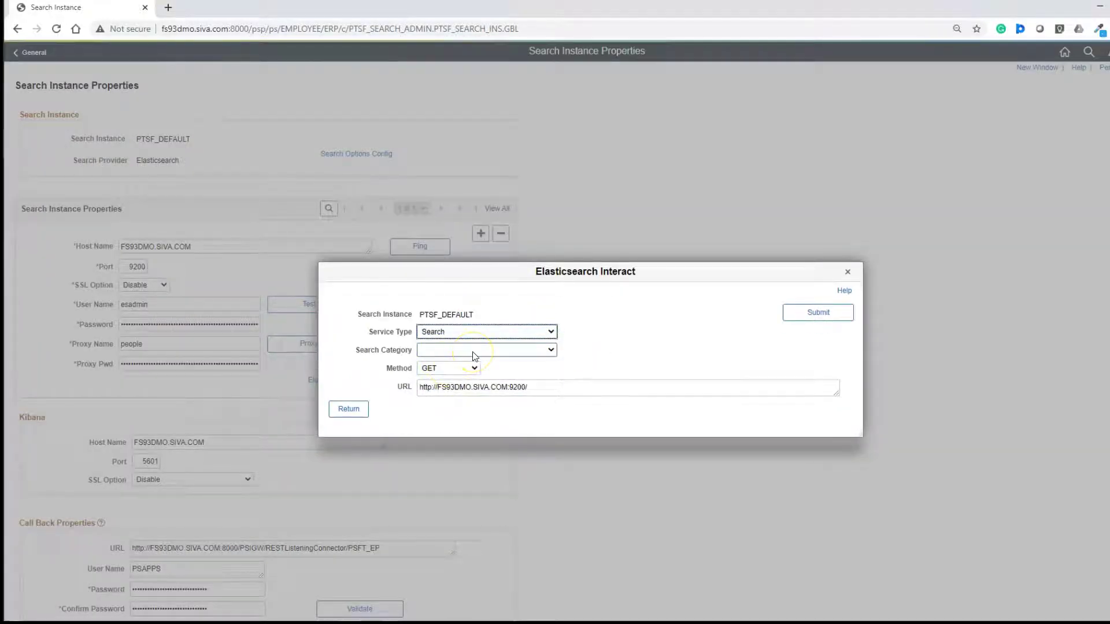
{"action": "left_click", "coordinate": [473, 352]}
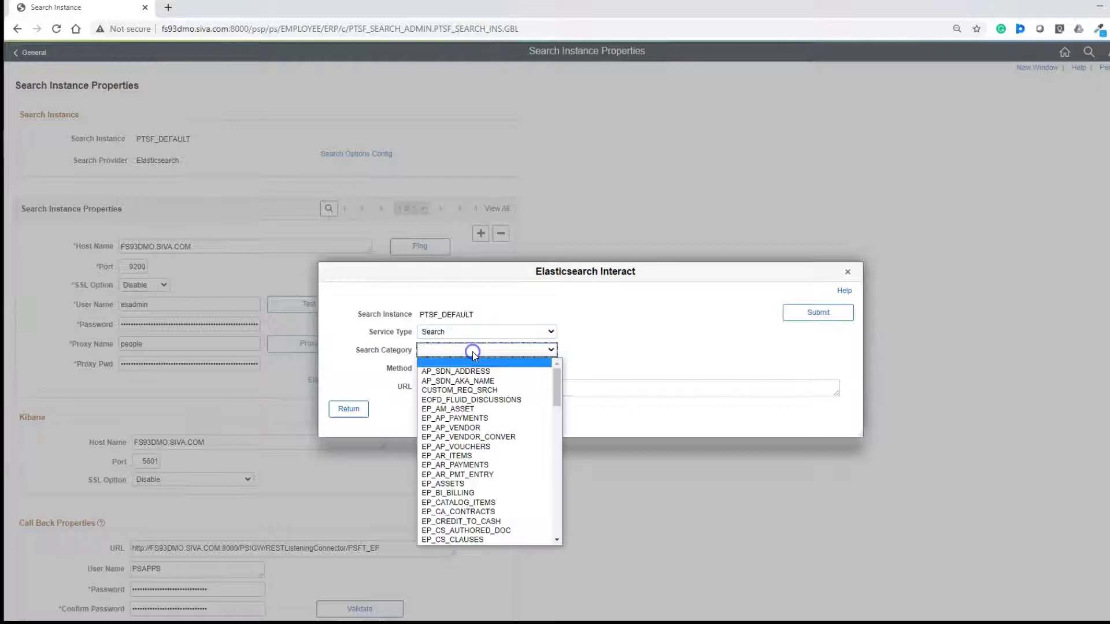
{"action": "left_click", "coordinate": [472, 448]}
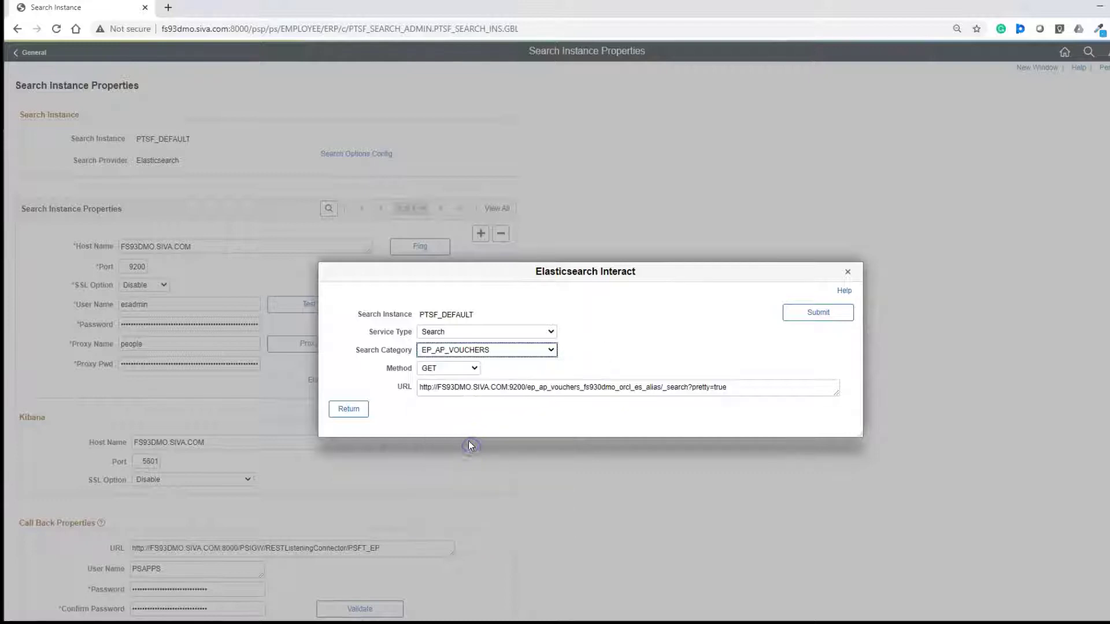
{"action": "left_click", "coordinate": [808, 316]}
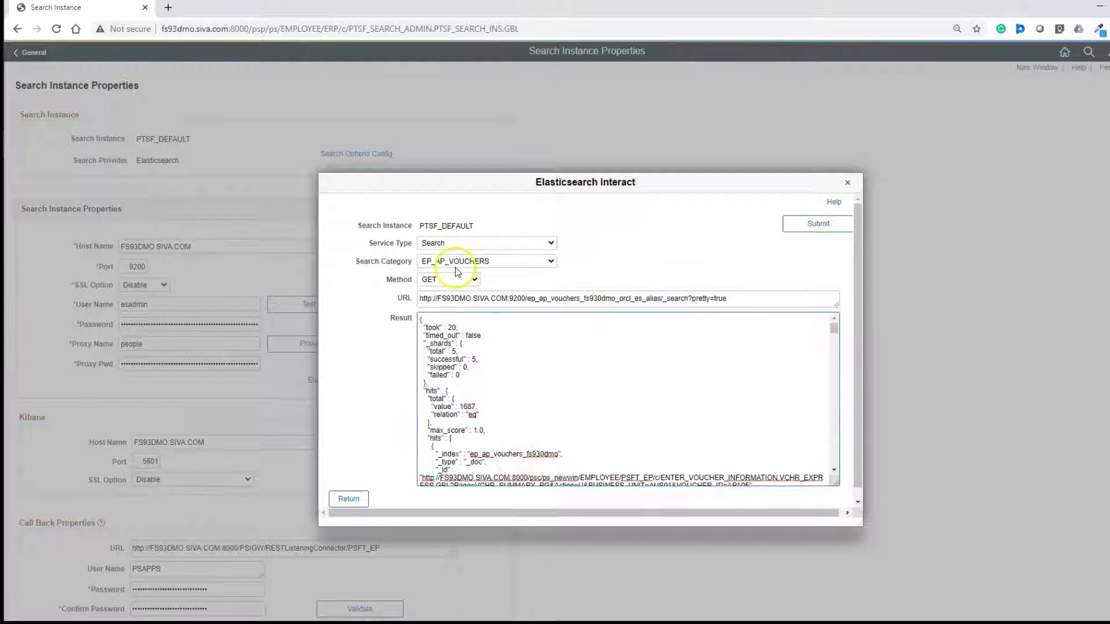
{"action": "double_click", "coordinate": [502, 456]}
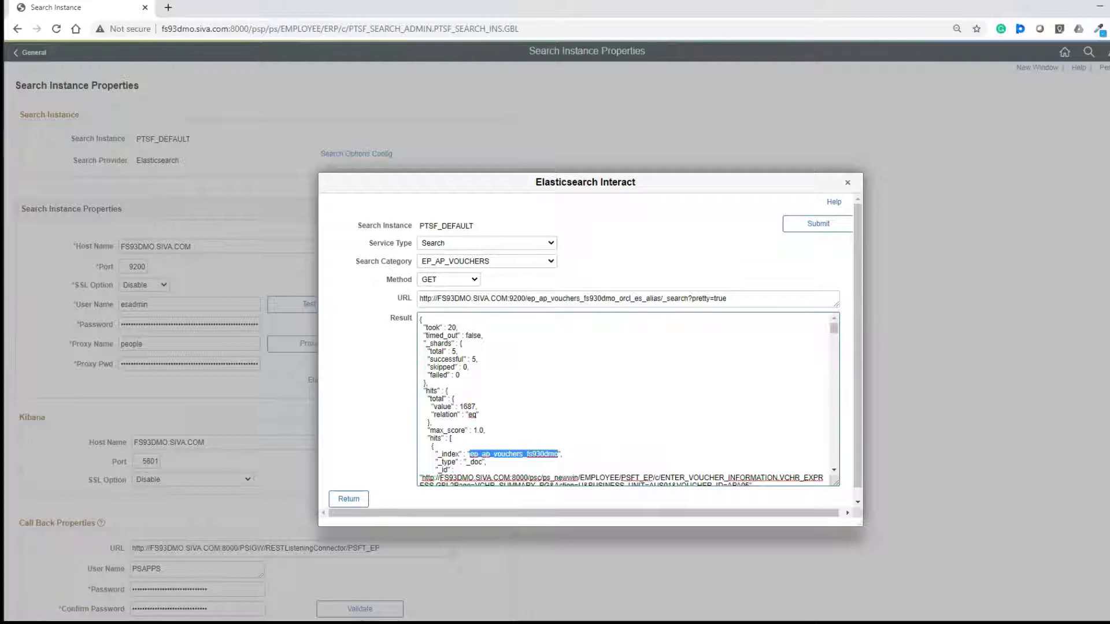
{"action": "left_click", "coordinate": [54, 531]}
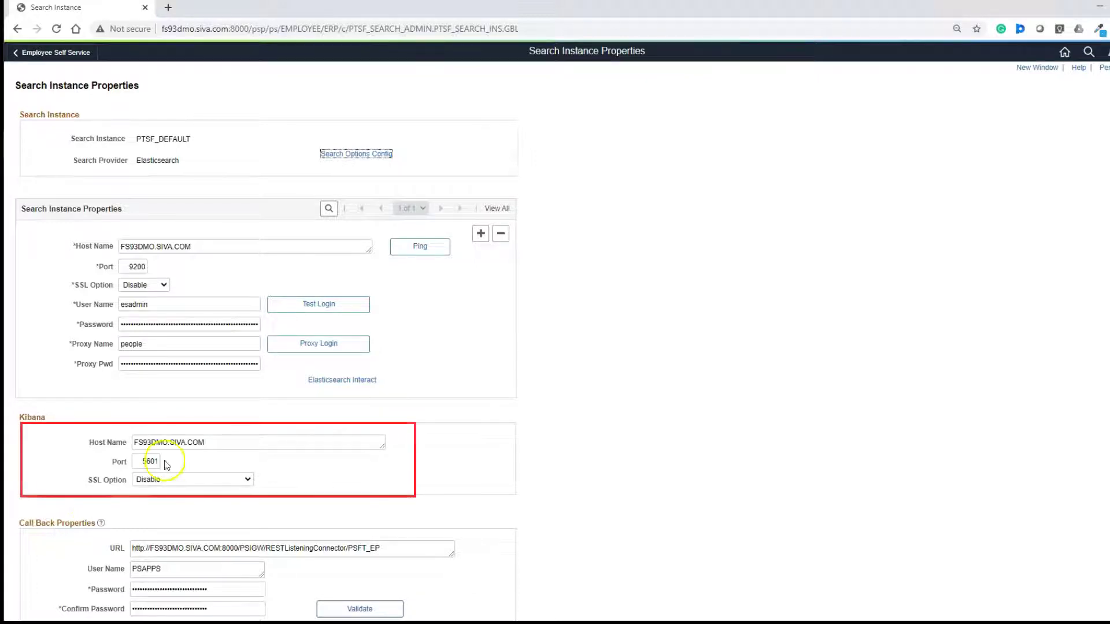
Copy the Kibana host name FS93DMO.SIVA.COM from the search instance properties.
{"action": "left_click", "coordinate": [309, 225]}
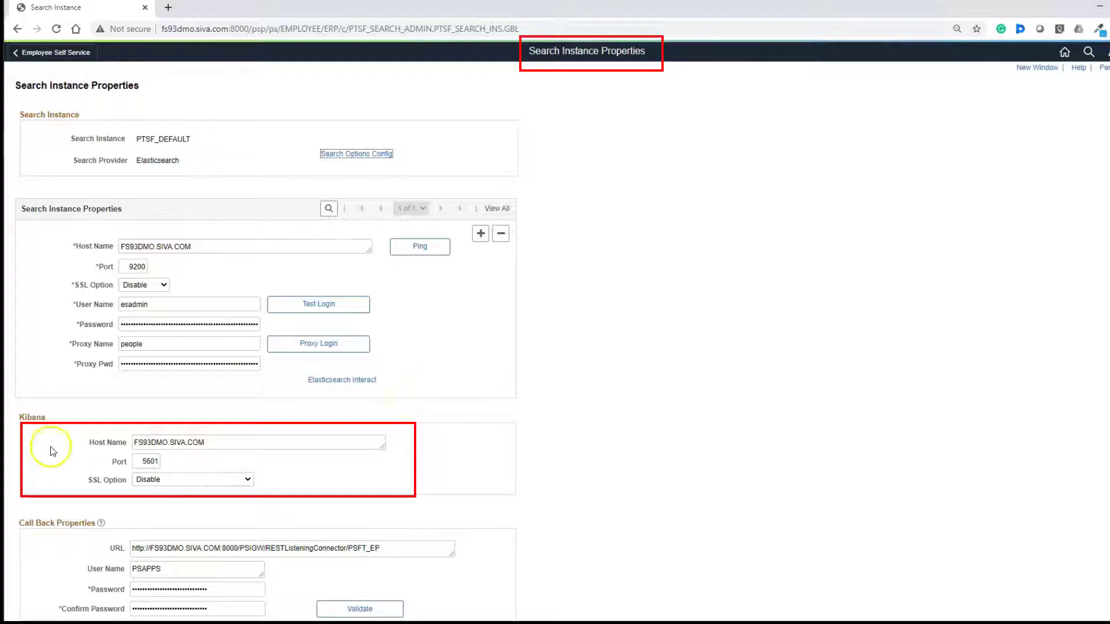
{"action": "left_click", "coordinate": [217, 443]}
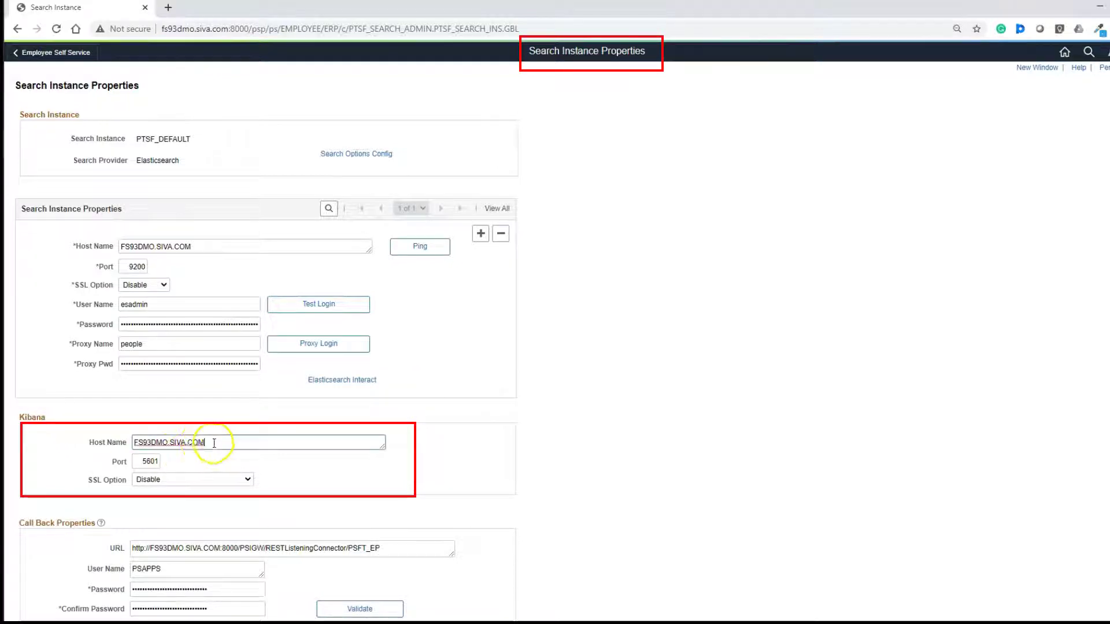
{"action": "left_click_drag", "start_coordinate": [200, 443], "coordinate": [134, 443]}
{"action": "key", "text": "ctrl+c"}
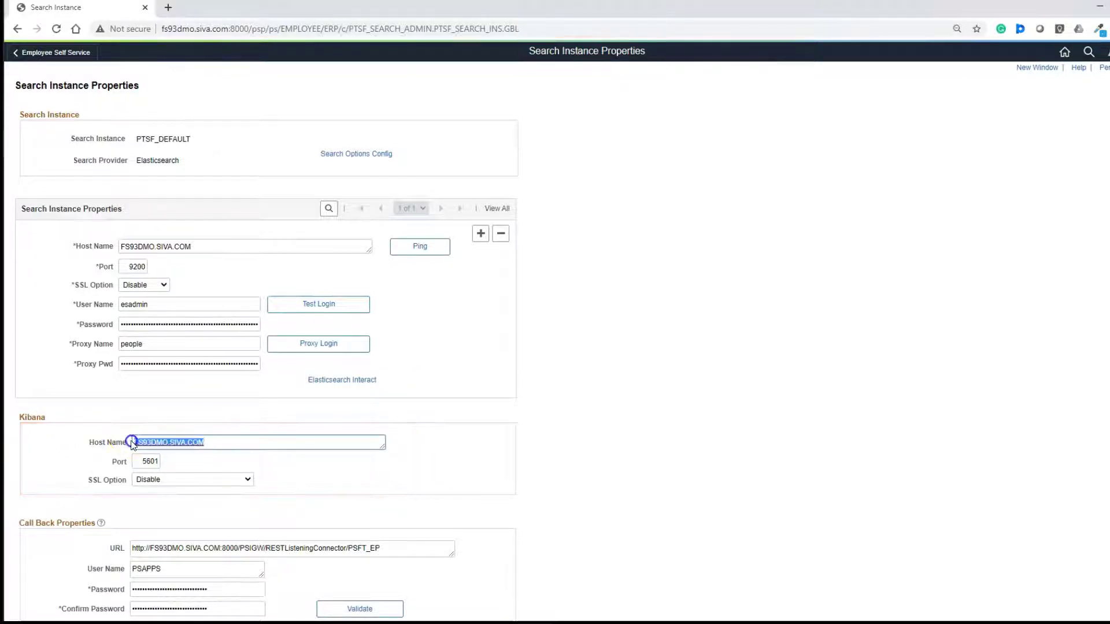
Open Kibana at FS93DMO.SIVA.COM:5601 in a new browser tab and sign in to the FS930DMO database.
{"action": "left_click", "coordinate": [168, 7]}
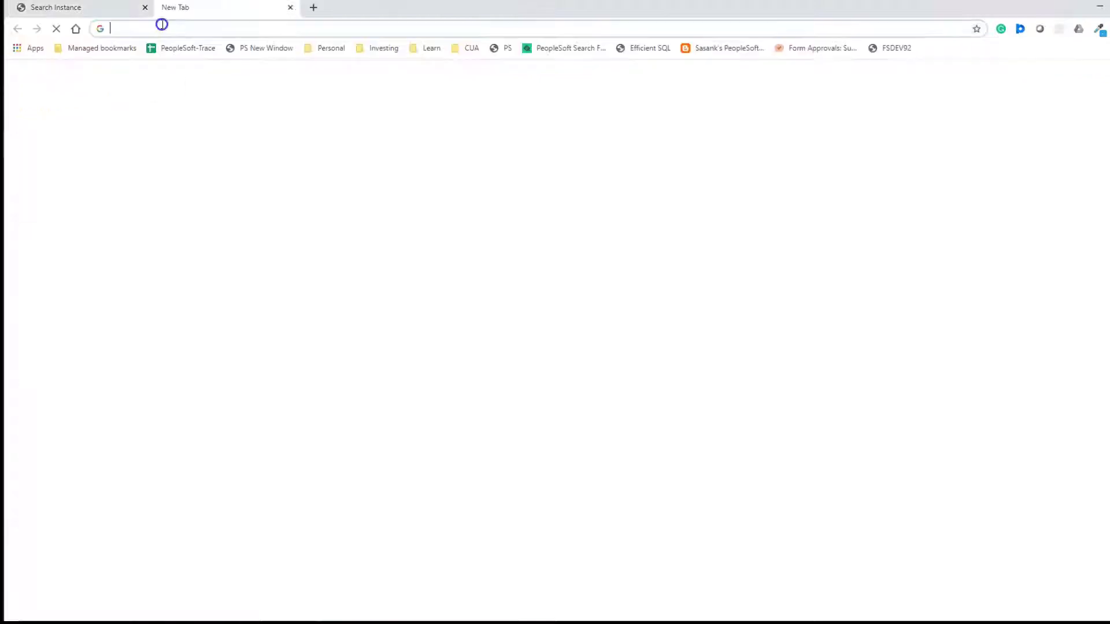
{"action": "key", "text": "ctrl+v"}
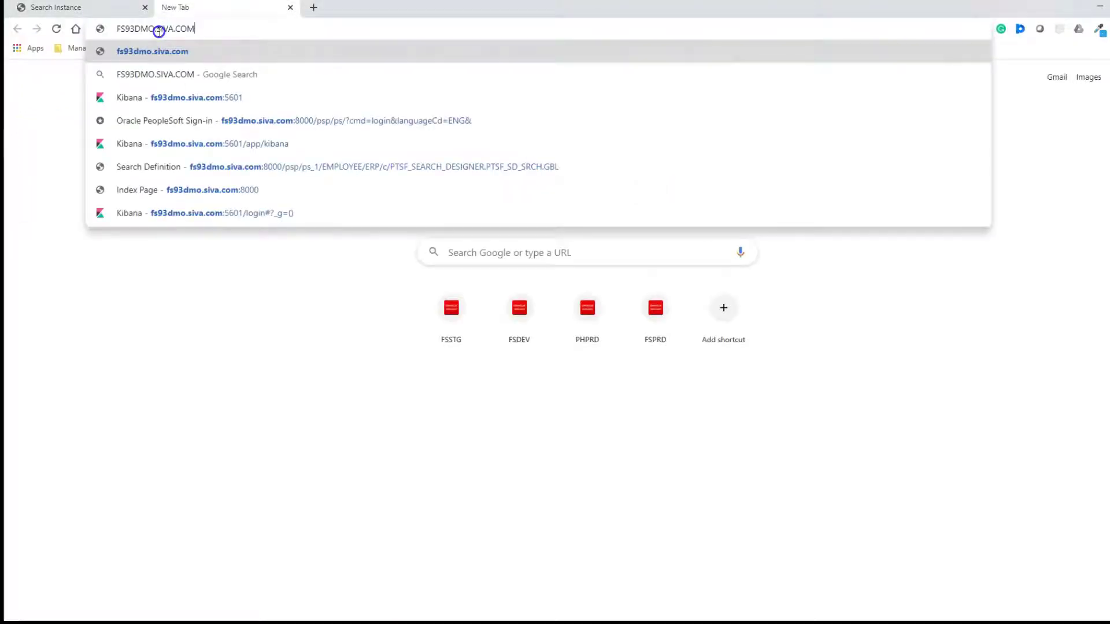
{"action": "type", "text": ":560"}
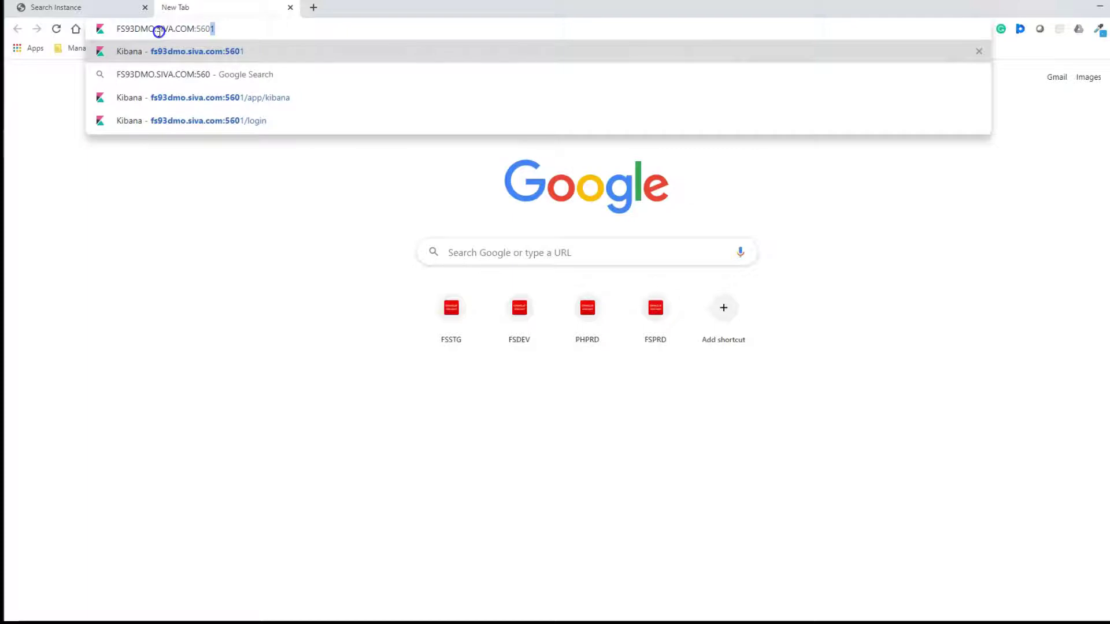
{"action": "type", "text": "1"}
{"action": "key", "text": "Return"}
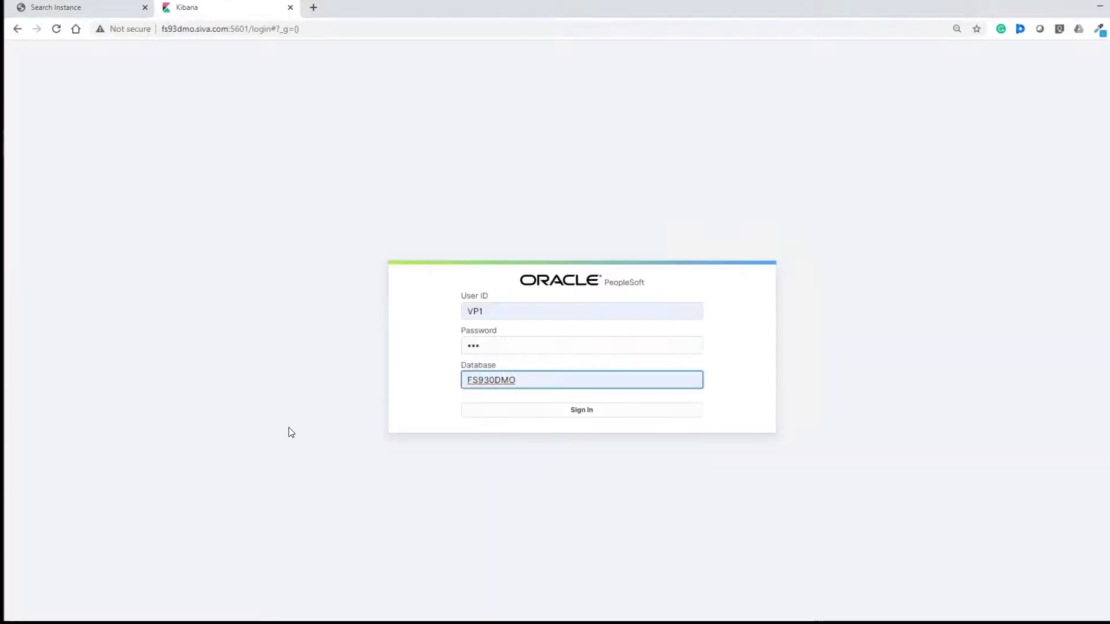
{"action": "left_click", "coordinate": [565, 411]}
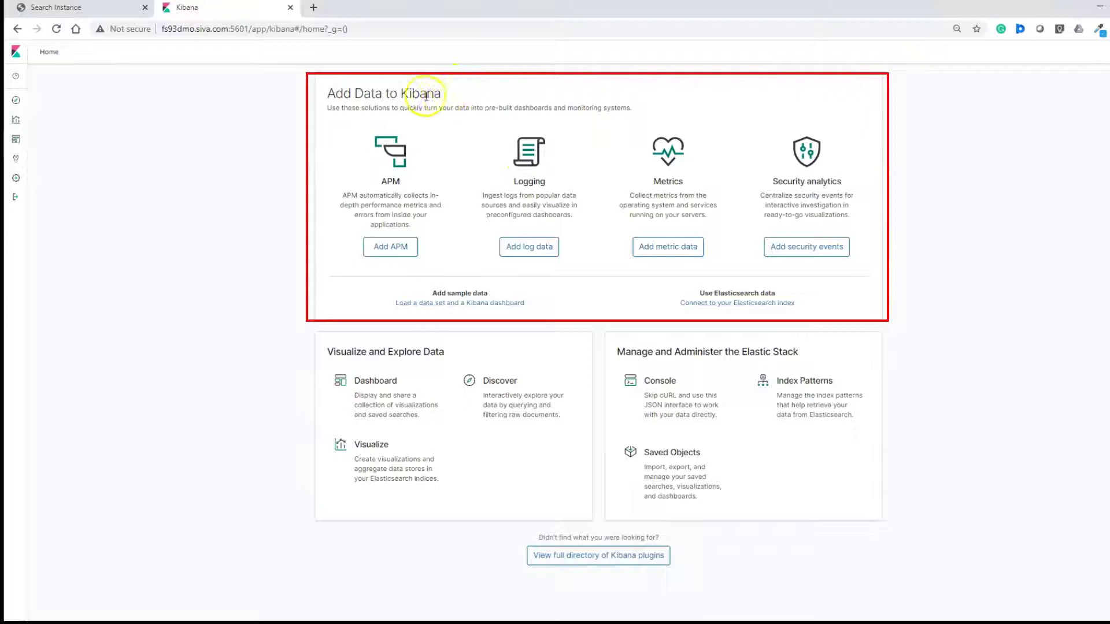
Examine the Add Data to Kibana and Visualize and Explore Data sections on the Kibana home page.
{"action": "left_click_drag", "start_coordinate": [442, 94], "coordinate": [327, 89]}
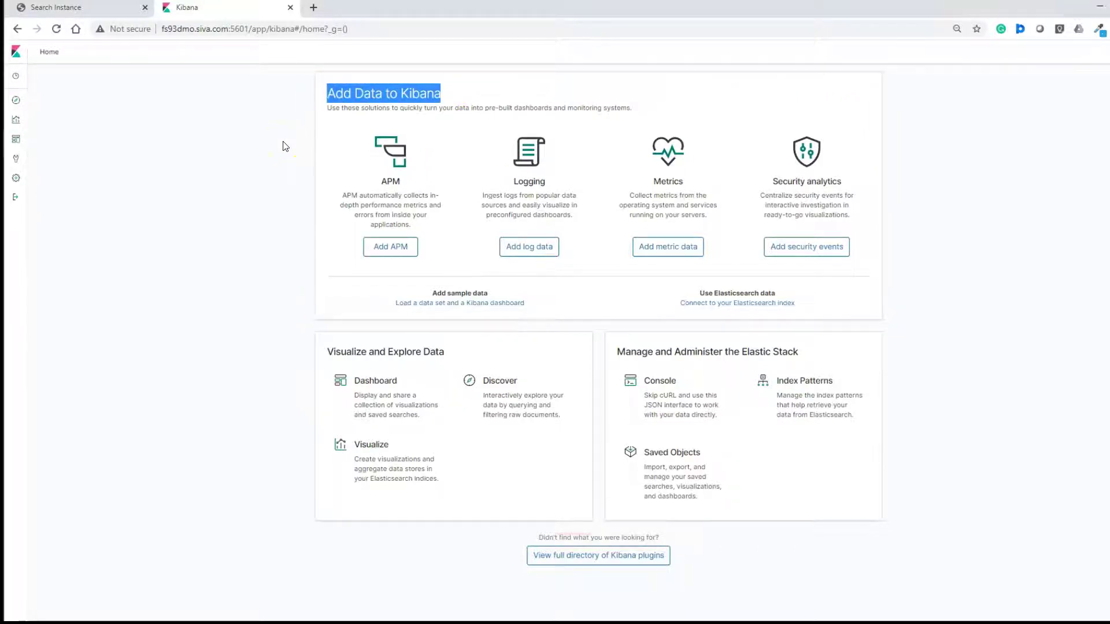
{"action": "left_click_drag", "start_coordinate": [444, 353], "coordinate": [323, 354]}
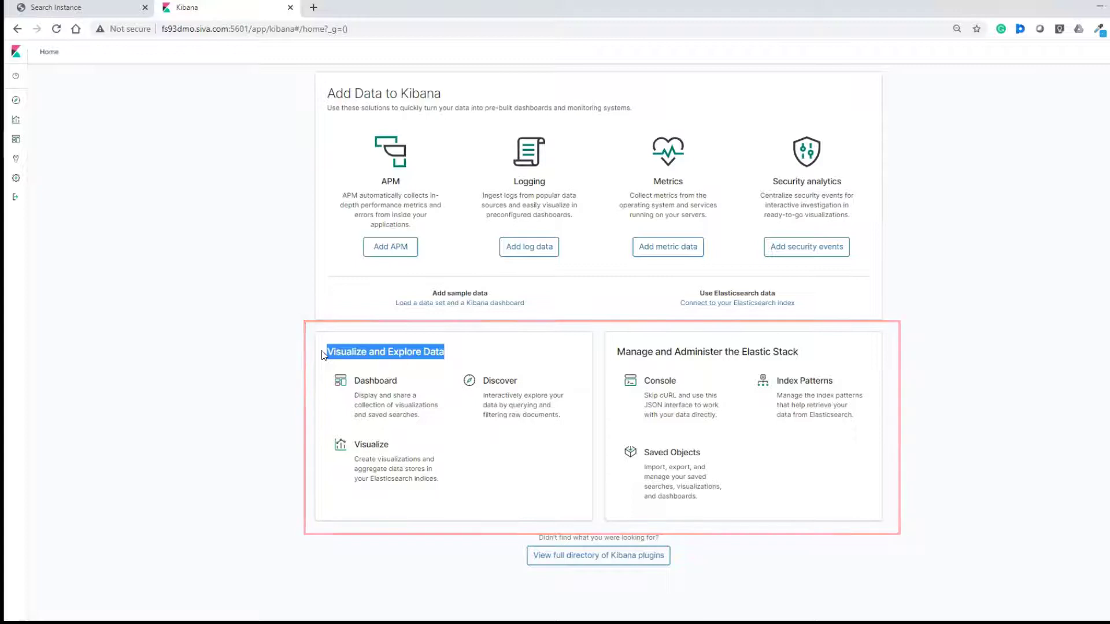
{"action": "left_click", "coordinate": [113, 534]}
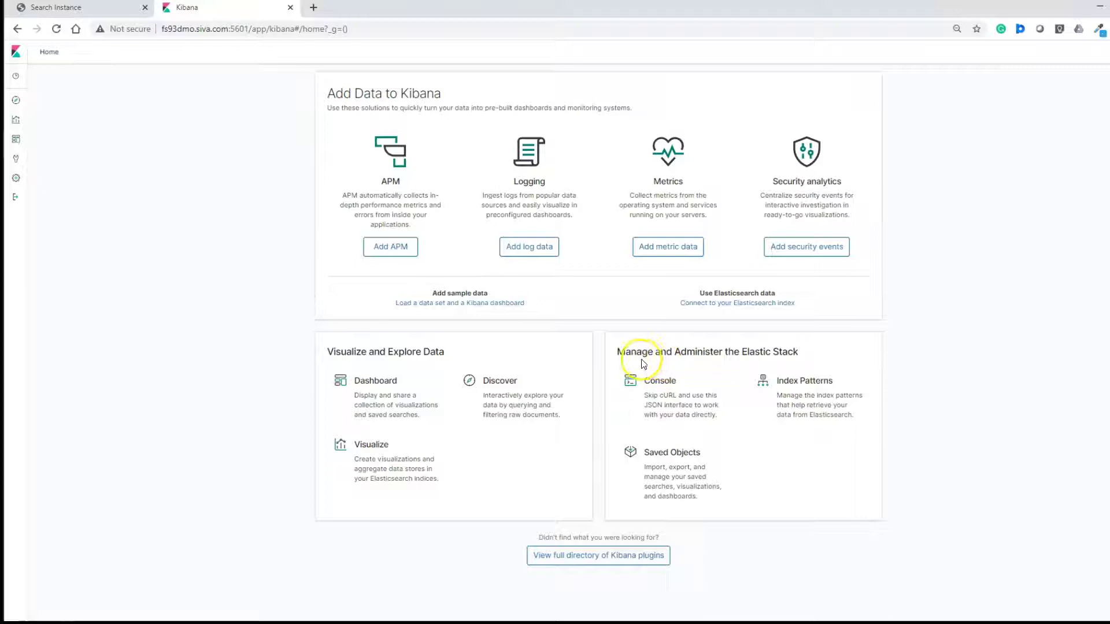
Open the index patterns page, start a new index pattern and look over the available ep_ap indices.
{"action": "left_click", "coordinate": [811, 382]}
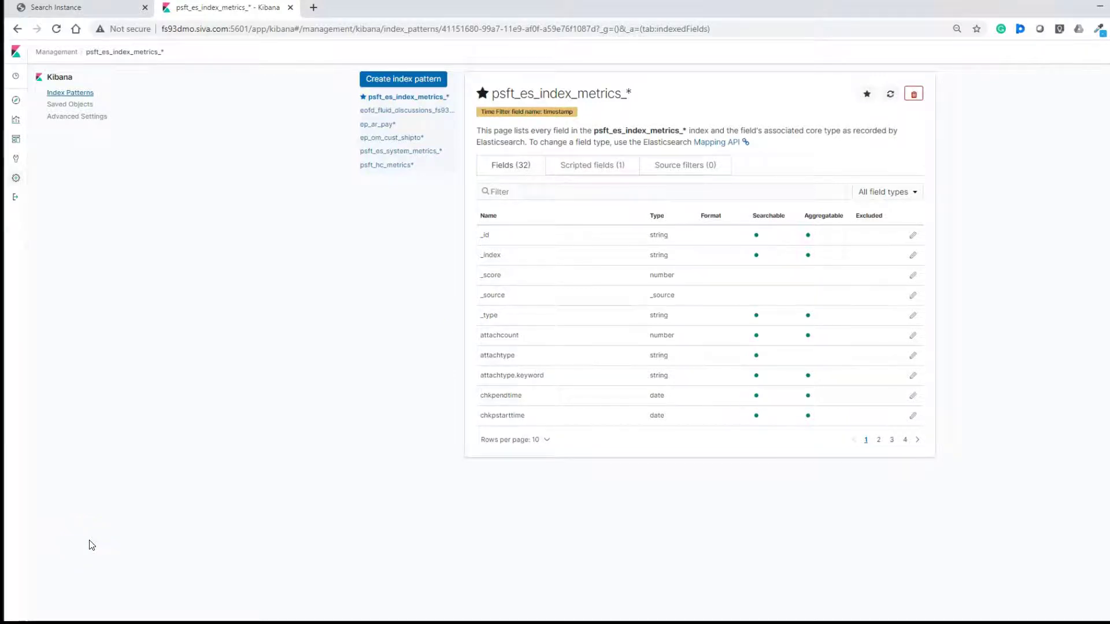
{"action": "left_click", "coordinate": [388, 80]}
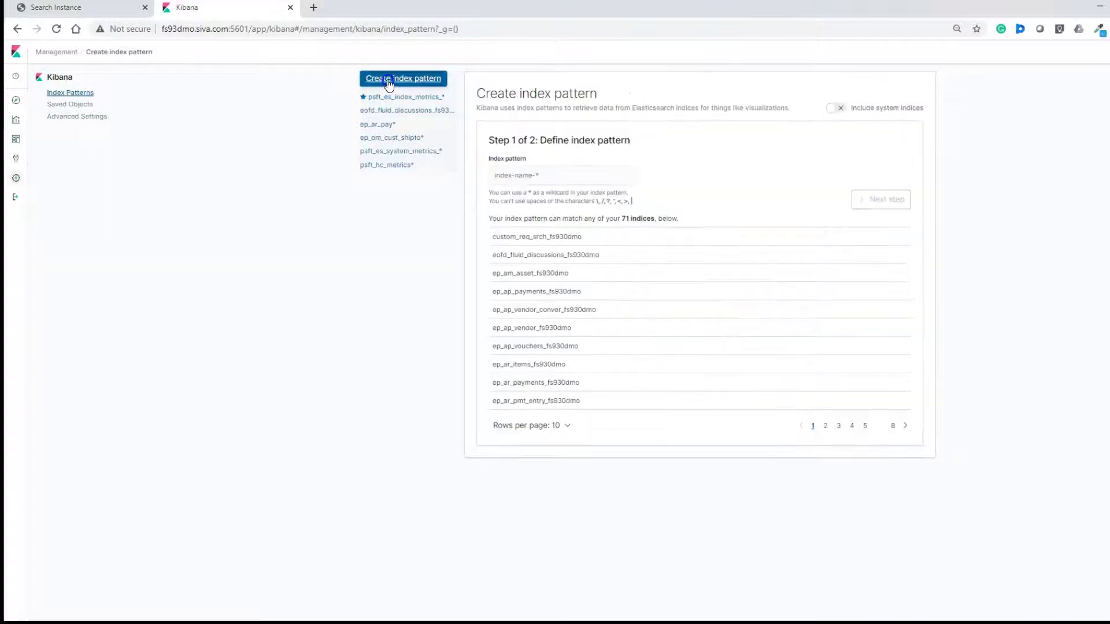
{"action": "left_click_drag", "start_coordinate": [569, 273], "coordinate": [478, 293]}
{"action": "left_click", "coordinate": [557, 318]}
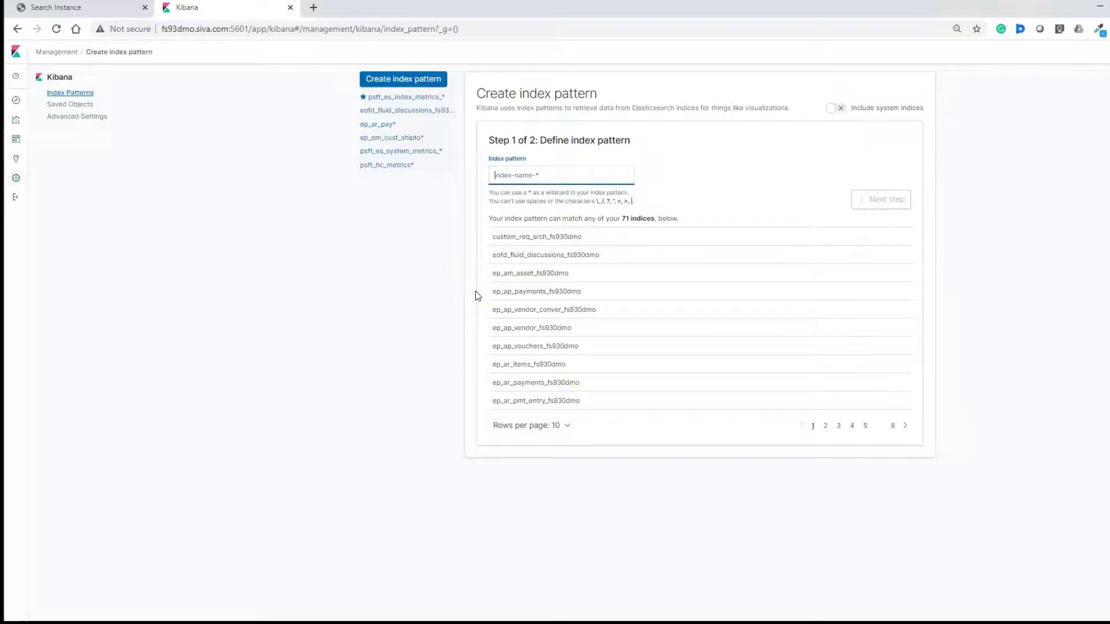
Enter ep_ap_vendor* as the index pattern and highlight the matching ep_ap_vendor_fs930dmo index.
{"action": "left_click", "coordinate": [549, 178]}
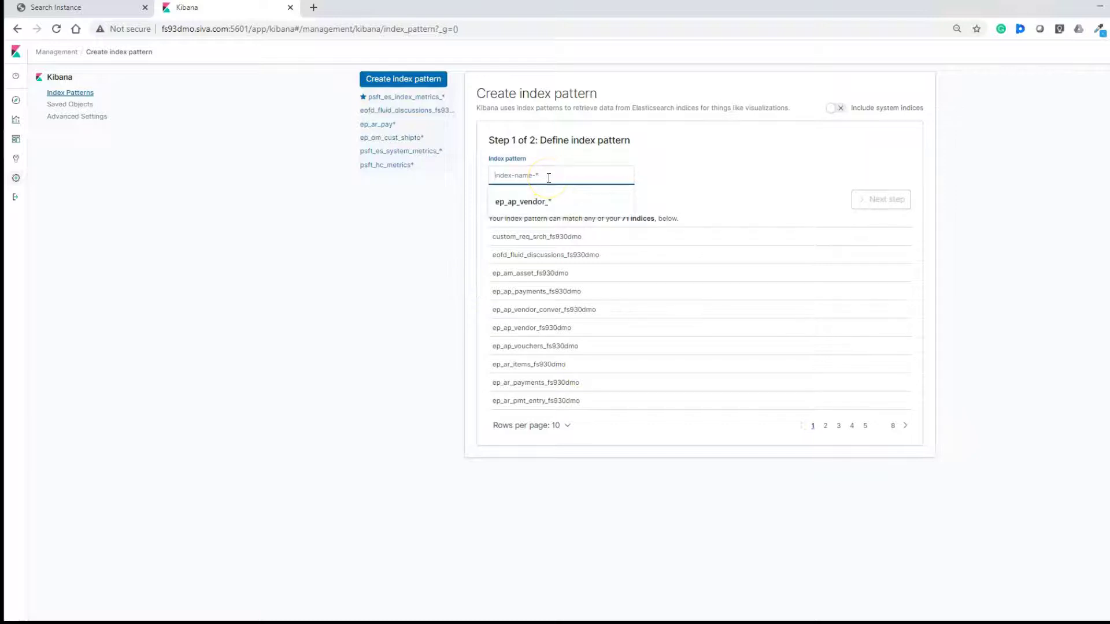
{"action": "type", "text": "ep_"}
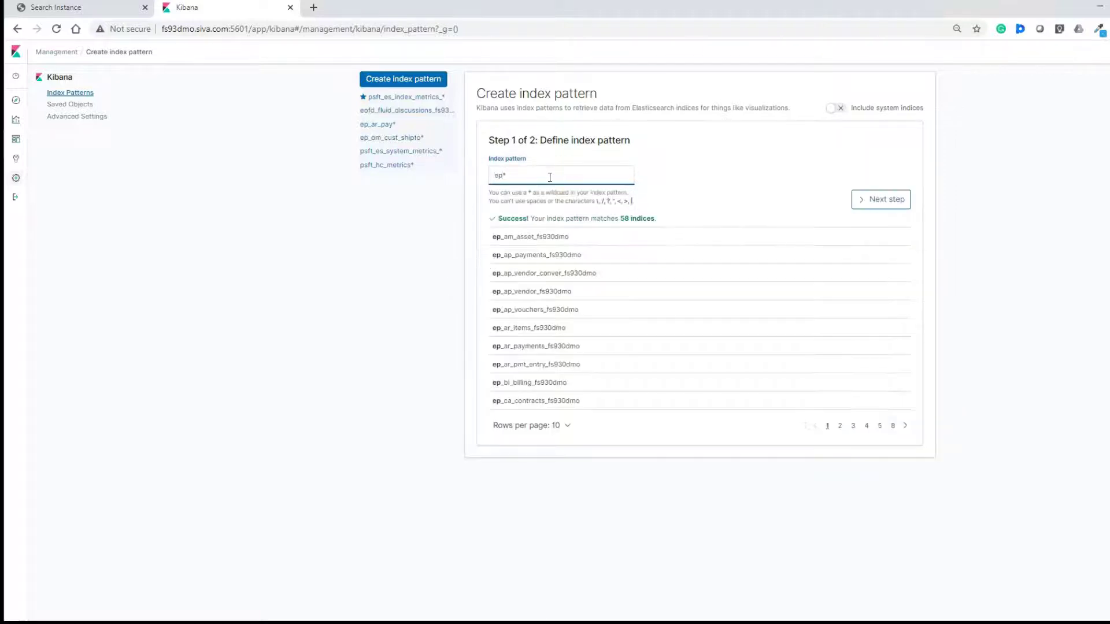
{"action": "type", "text": "ap_vend"}
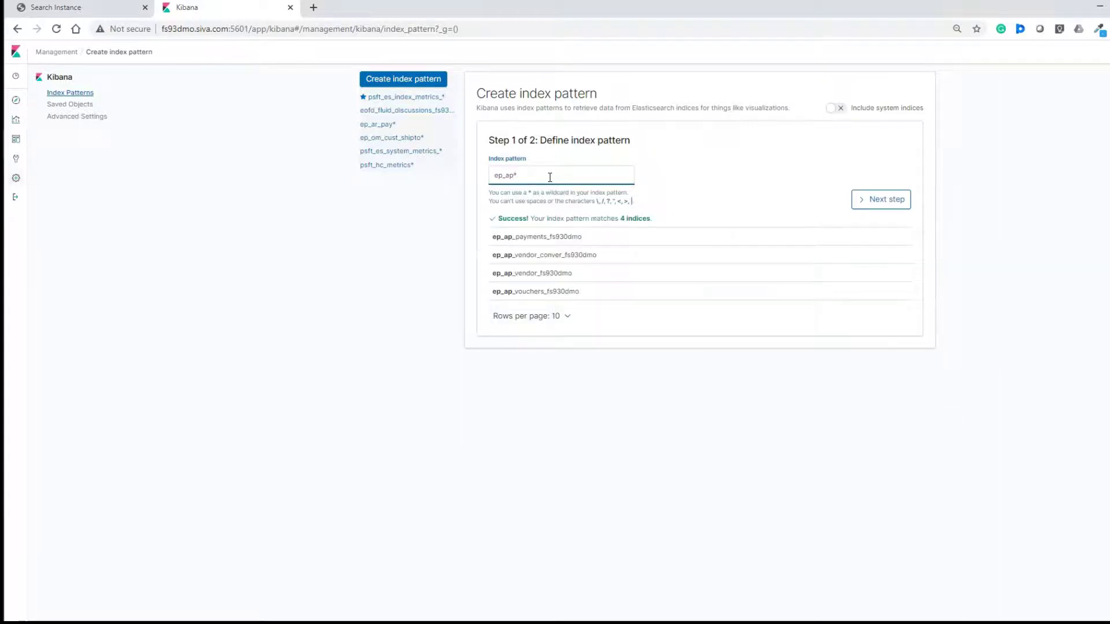
{"action": "type", "text": "or"}
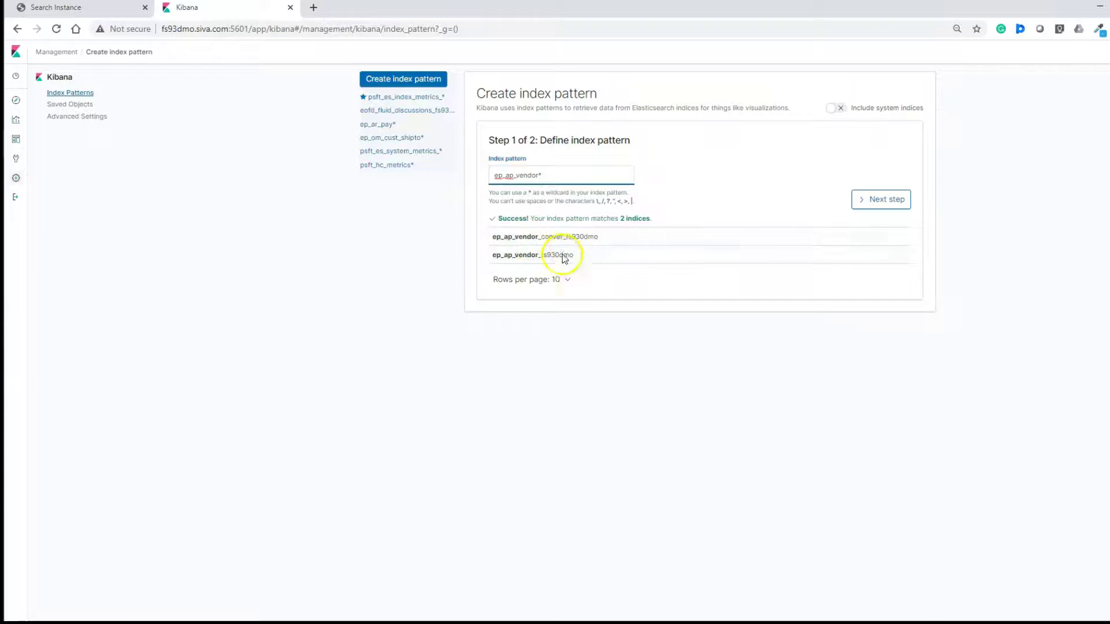
{"action": "left_click", "coordinate": [581, 258]}
{"action": "left_click_drag", "start_coordinate": [580, 259], "coordinate": [509, 255]}
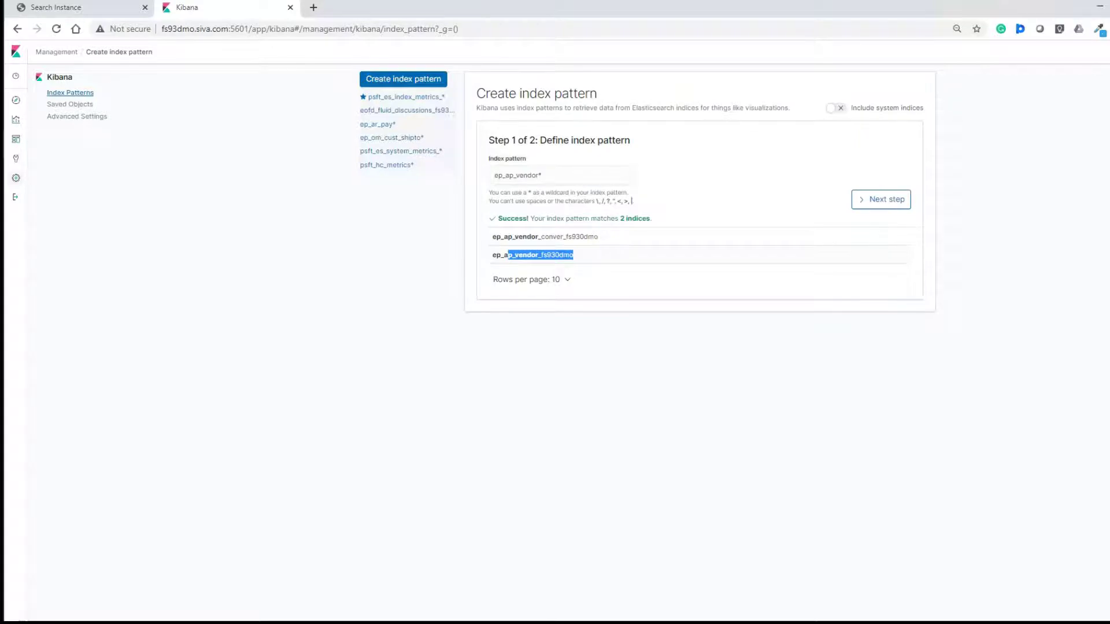
Change the index pattern to ep_ap_voucher* and proceed to its configuration settings.
{"action": "left_click", "coordinate": [558, 174]}
{"action": "key", "text": "BackSpace"}
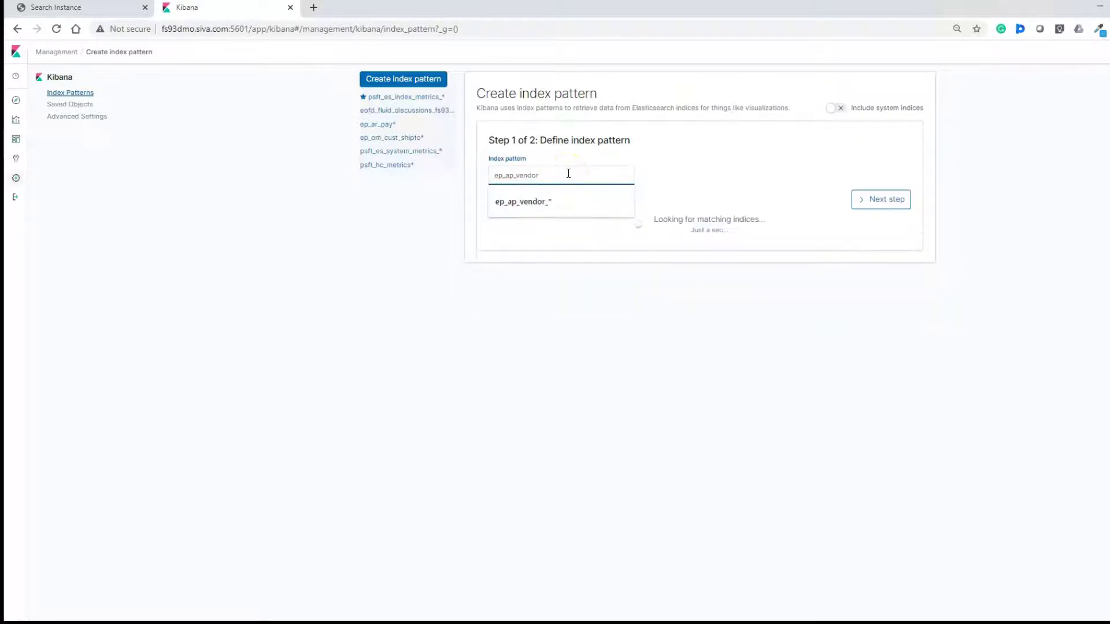
{"action": "key", "text": "BackSpace"}
{"action": "key", "text": "BackSpace"}
{"action": "key", "text": "BackSpace"}
{"action": "key", "text": "BackSpace"}
{"action": "key", "text": "BackSpace"}
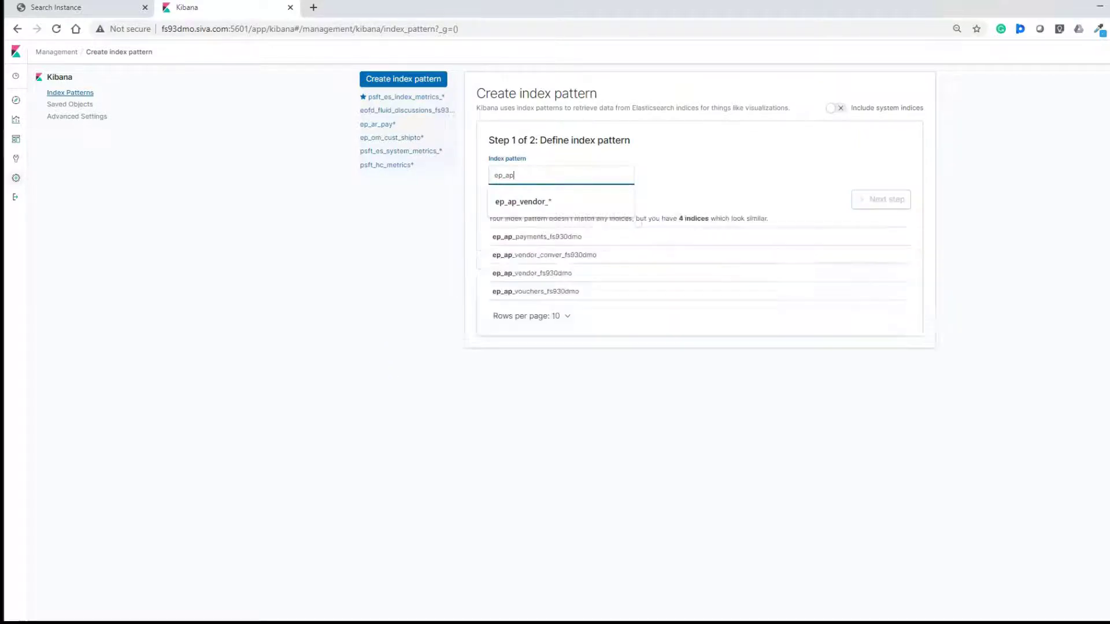
{"action": "type", "text": "_voucher"}
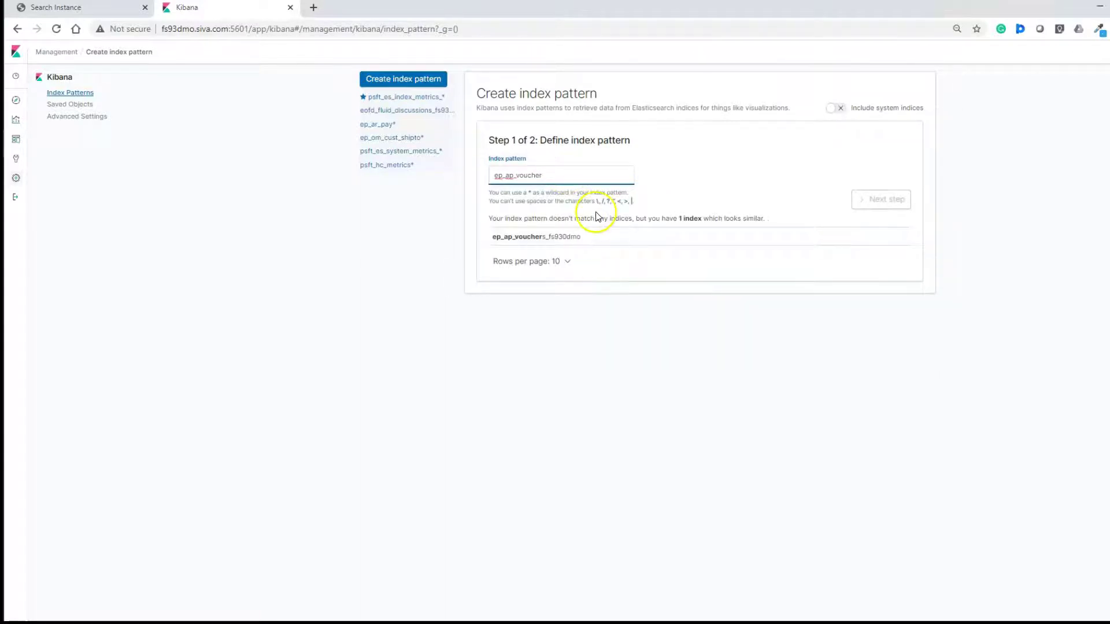
{"action": "type", "text": "*"}
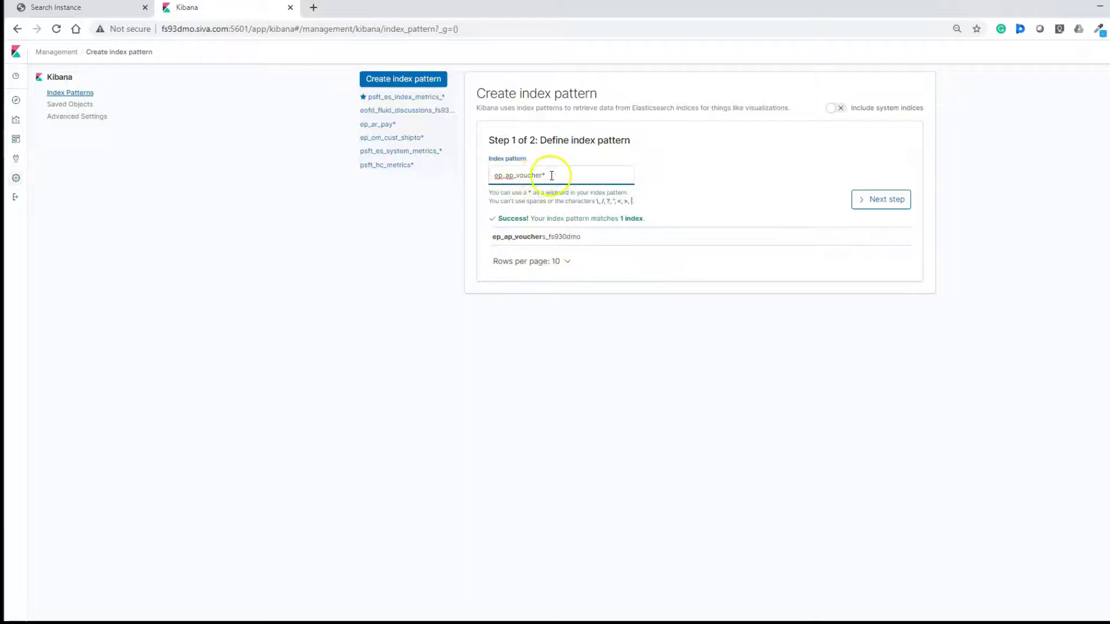
{"action": "left_click_drag", "start_coordinate": [550, 173], "coordinate": [454, 168]}
{"action": "left_click", "coordinate": [896, 203]}
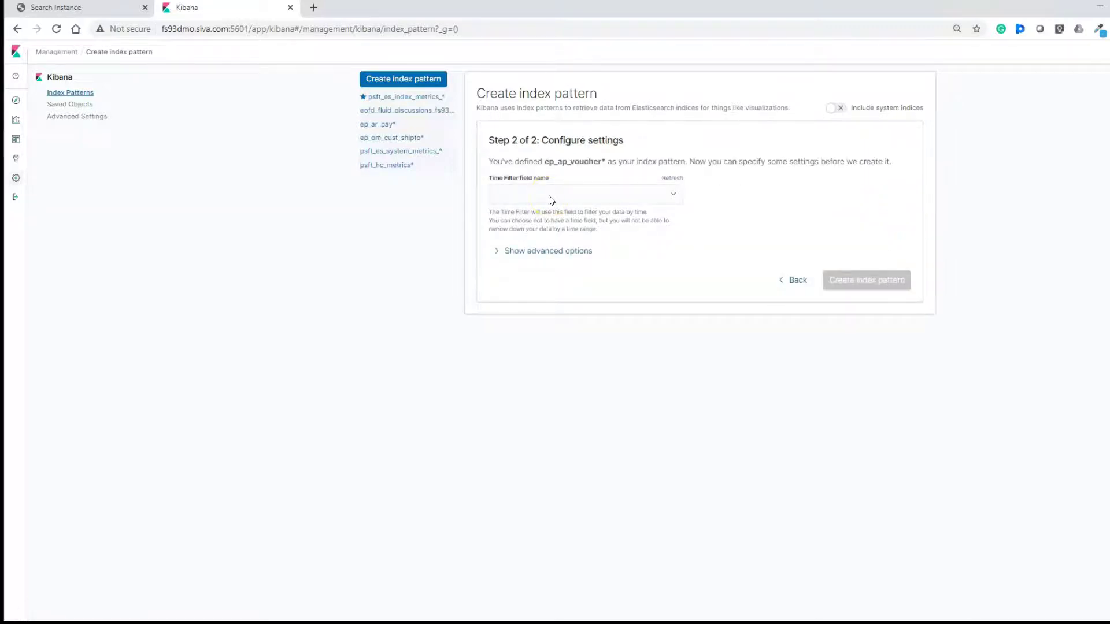
Set ORCL_ES_LAST_MODIFIED_DATE as the time filter field, create the index pattern, and highlight ep_ap_voucher* in the pattern list.
{"action": "left_click", "coordinate": [551, 200]}
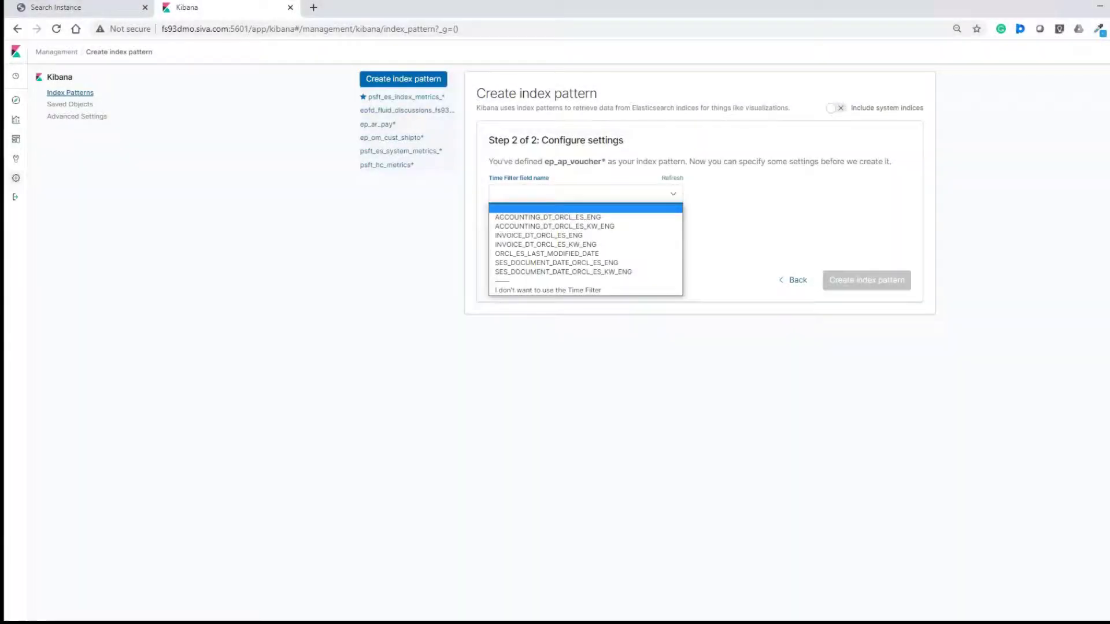
{"action": "left_click", "coordinate": [547, 253]}
{"action": "left_click", "coordinate": [844, 277]}
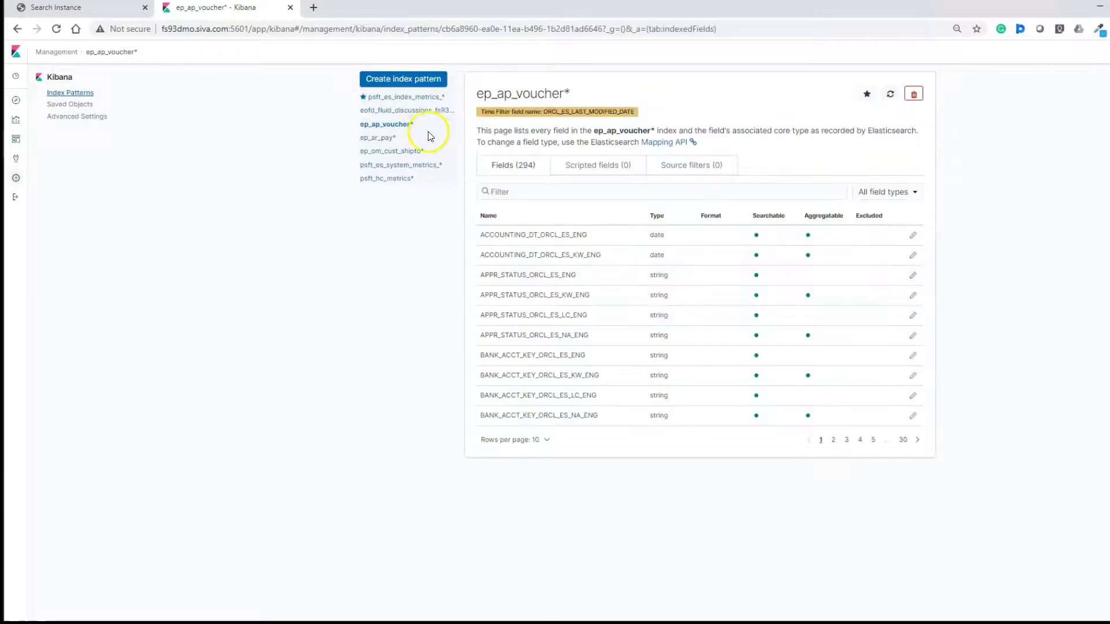
{"action": "left_click", "coordinate": [428, 126]}
{"action": "left_click_drag", "start_coordinate": [427, 126], "coordinate": [361, 124]}
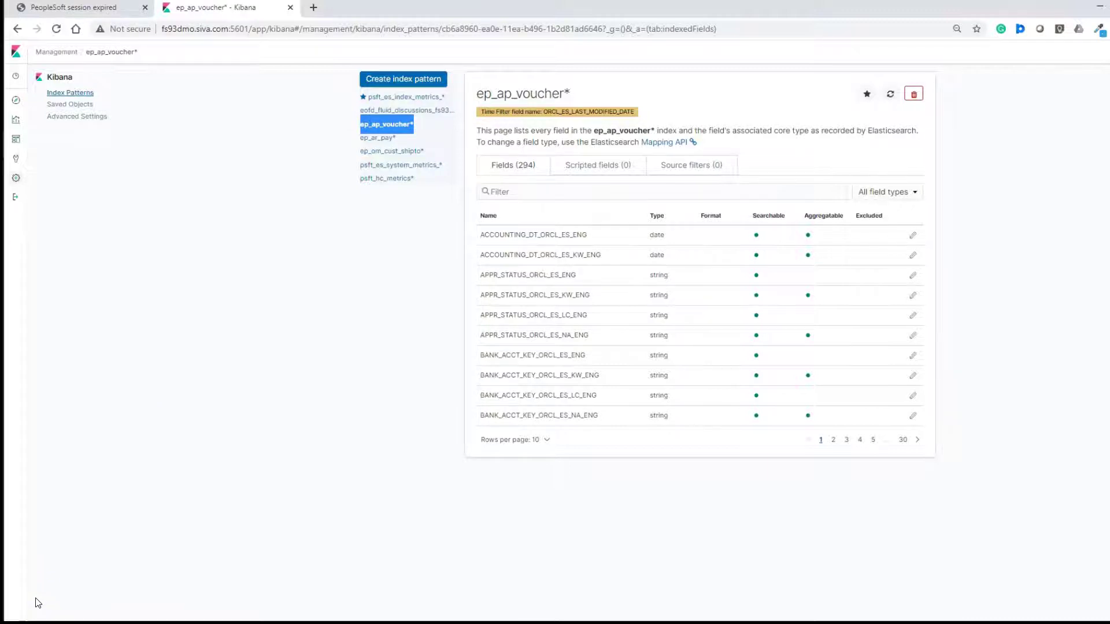
Open Discover from the Kibana home page, choose the ep_ap_voucher* index pattern, and highlight the search feedback text.
{"action": "left_click", "coordinate": [16, 54]}
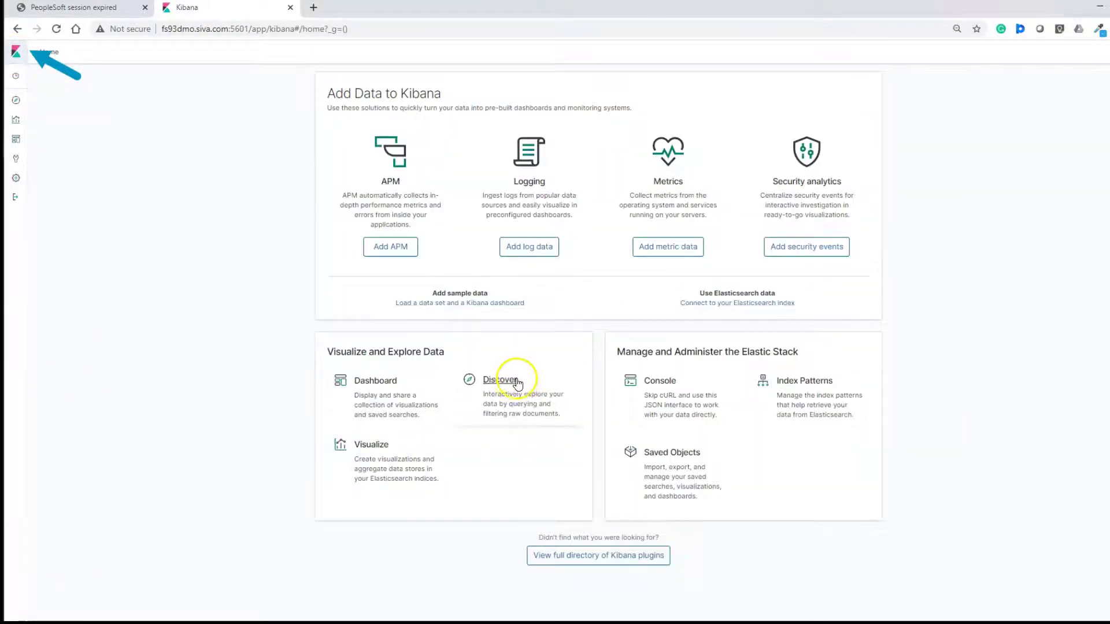
{"action": "left_click", "coordinate": [507, 381]}
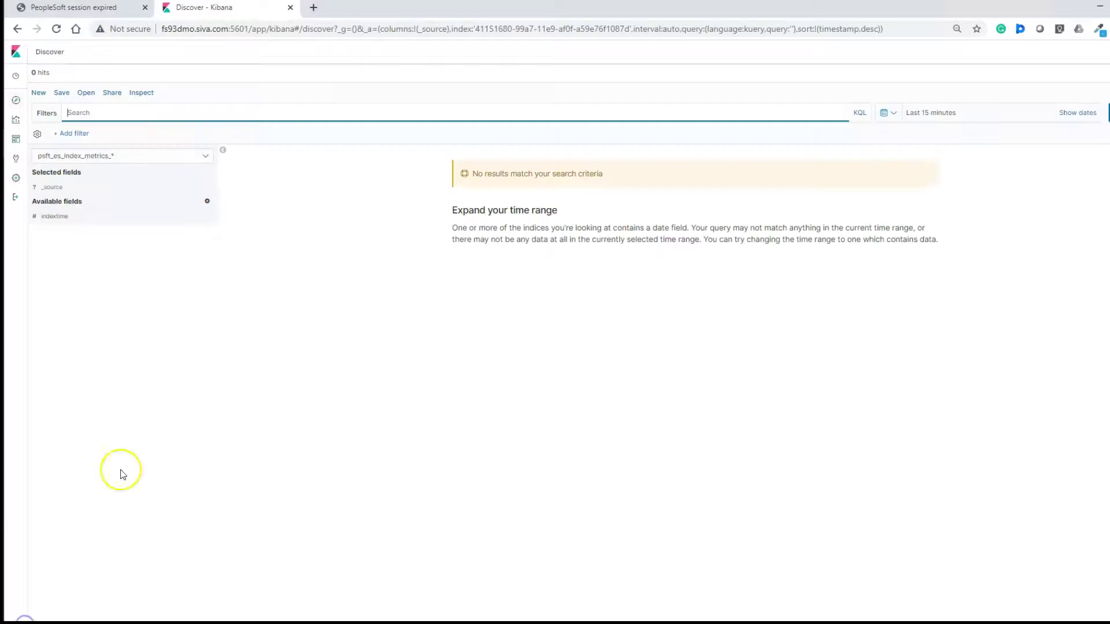
{"action": "left_click", "coordinate": [165, 156]}
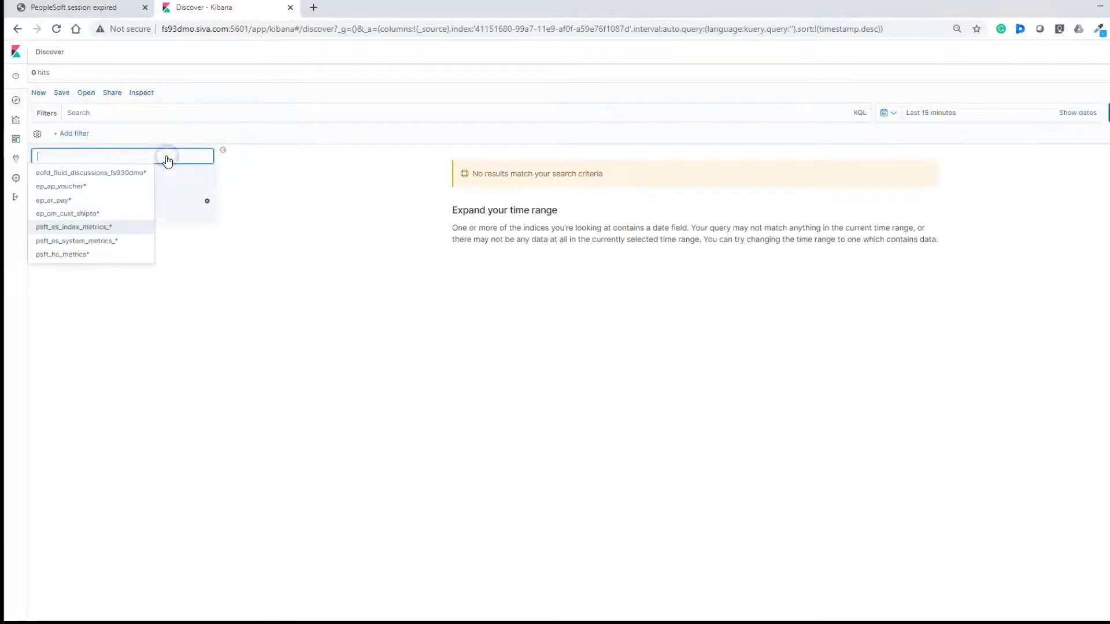
{"action": "left_click", "coordinate": [61, 186]}
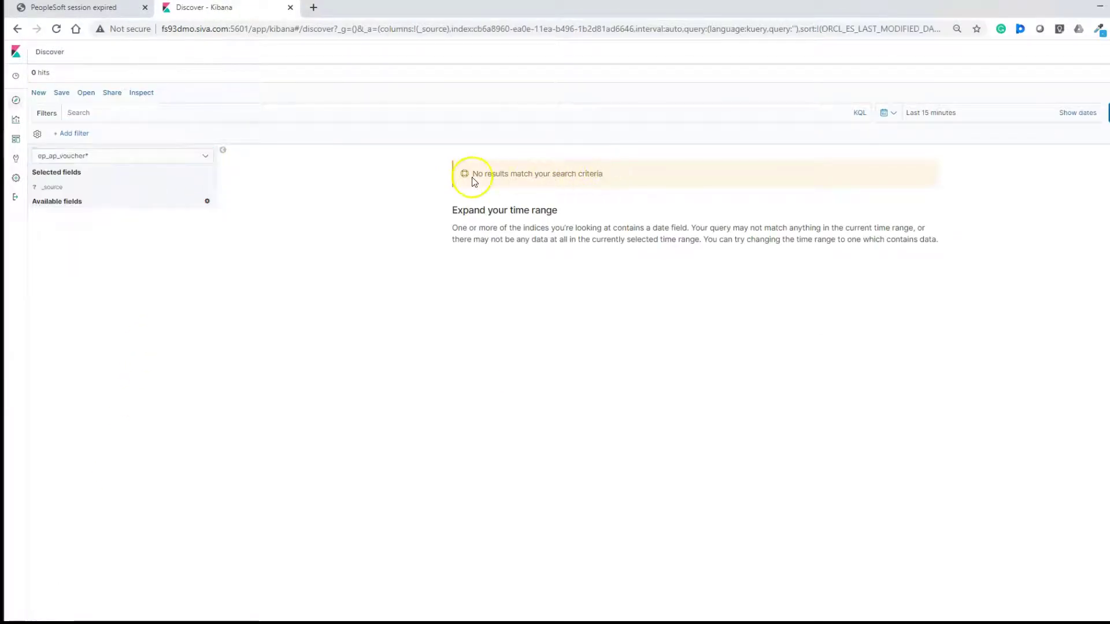
{"action": "left_click_drag", "start_coordinate": [474, 174], "coordinate": [625, 179]}
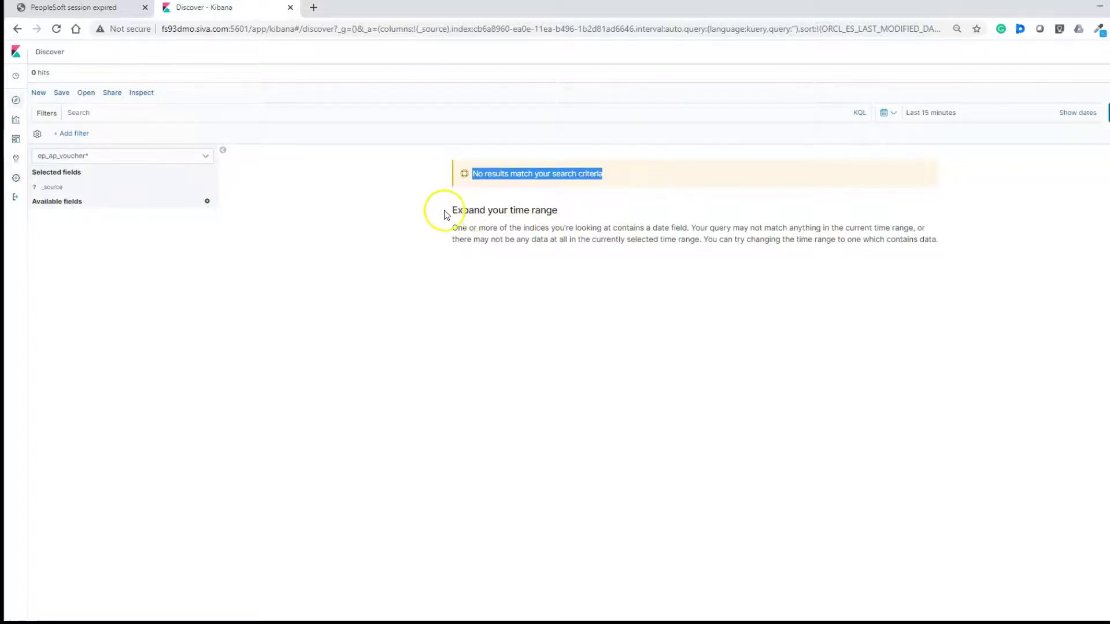
{"action": "left_click_drag", "start_coordinate": [459, 208], "coordinate": [541, 210]}
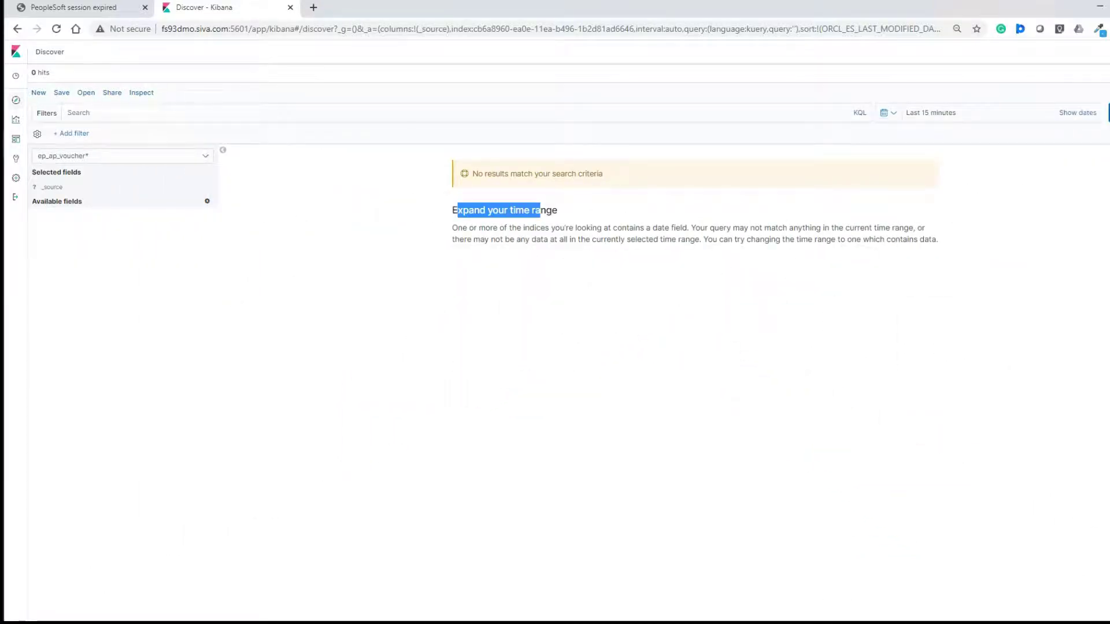
Set the Discover time range for the voucher data to Last 100 years and inspect the histogram.
{"action": "left_click", "coordinate": [893, 114]}
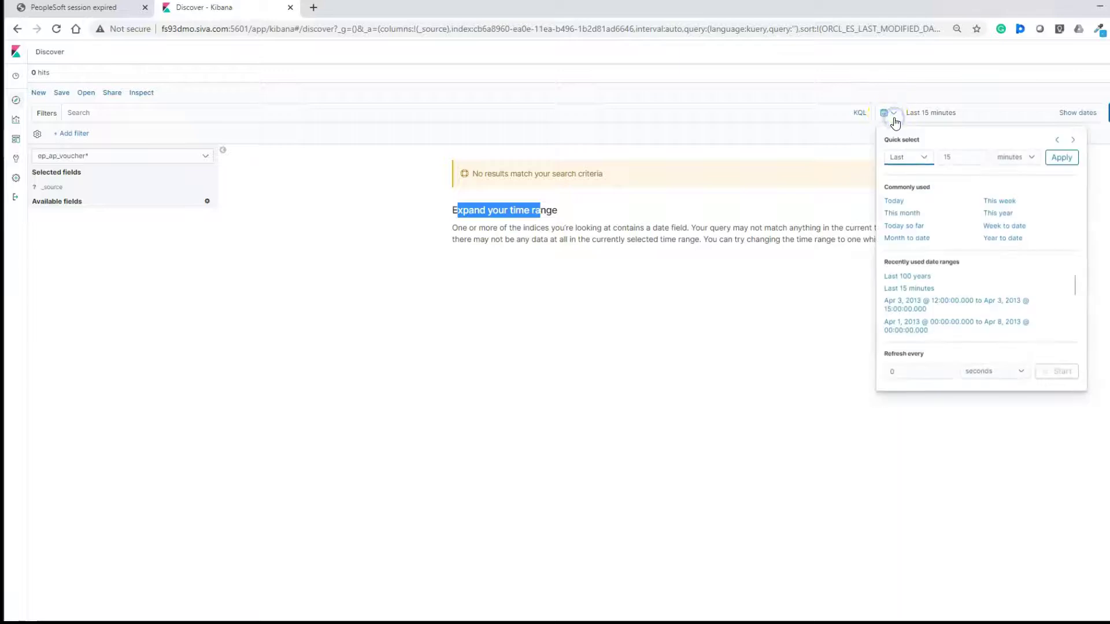
{"action": "left_click", "coordinate": [907, 277]}
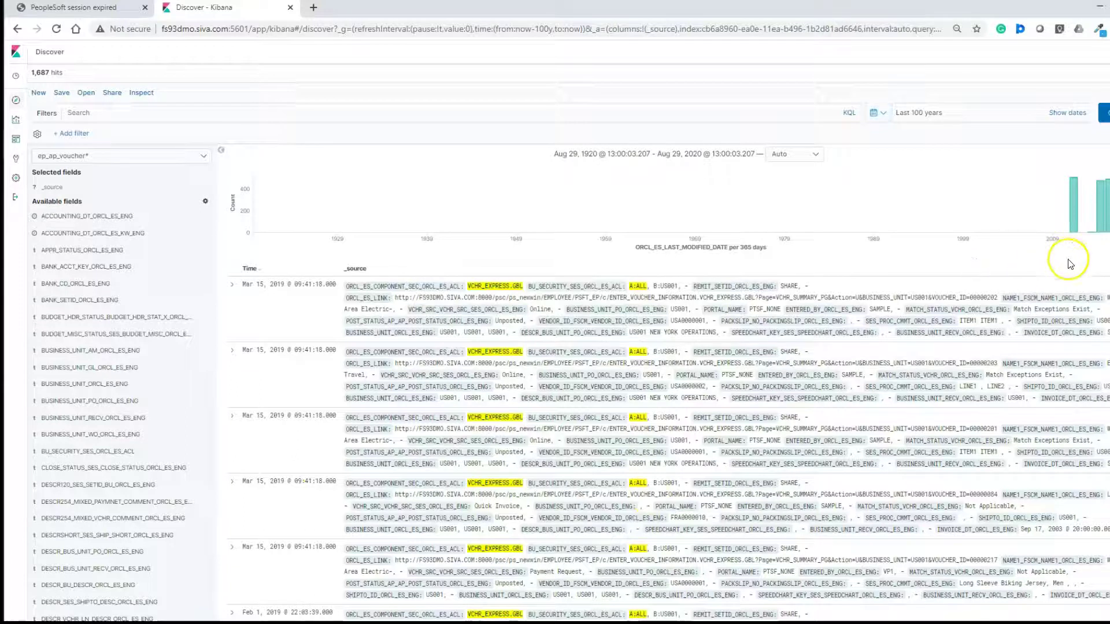
{"action": "mouse_move", "coordinate": [1073, 203]}
{"action": "left_click", "coordinate": [407, 169]}
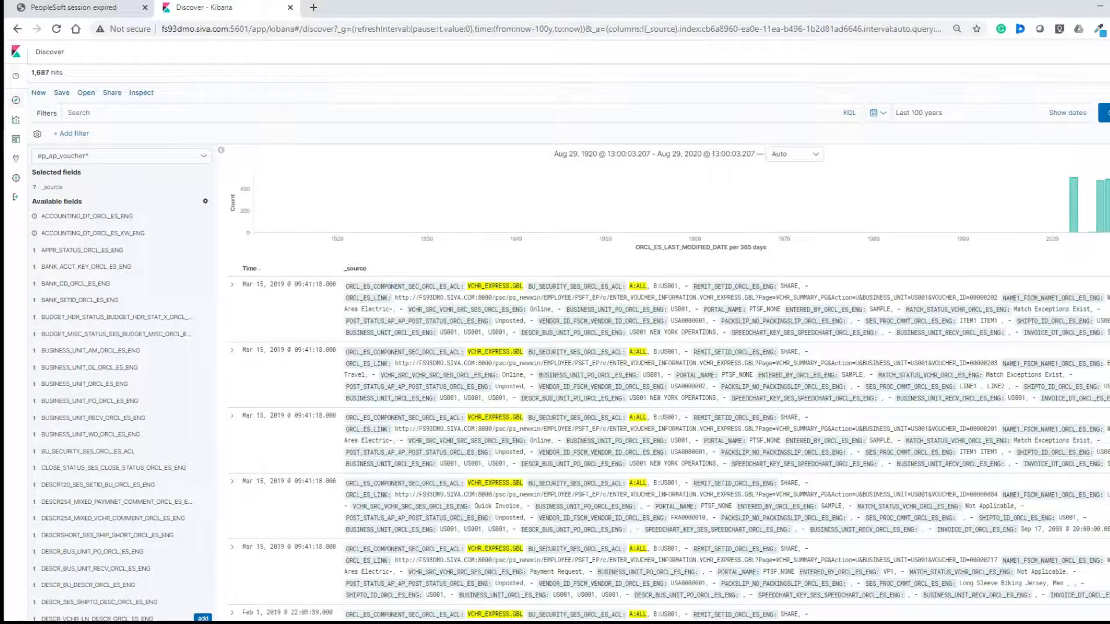
{"action": "left_click", "coordinate": [406, 168]}
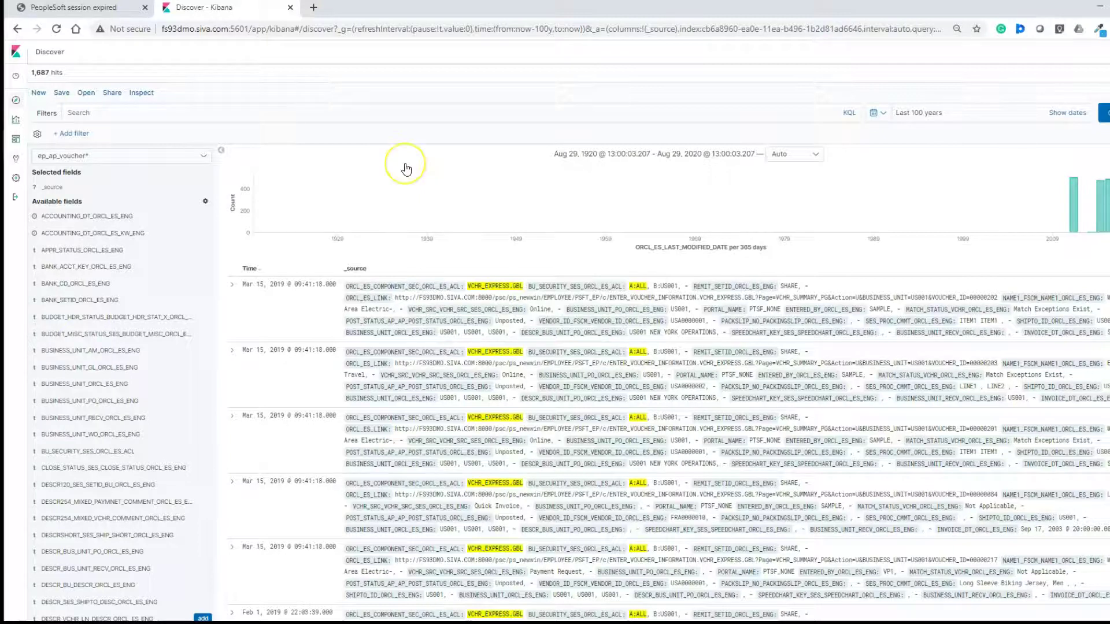
Expand the first voucher document, examine it in JSON and table form, and collapse it again.
{"action": "left_click", "coordinate": [232, 286]}
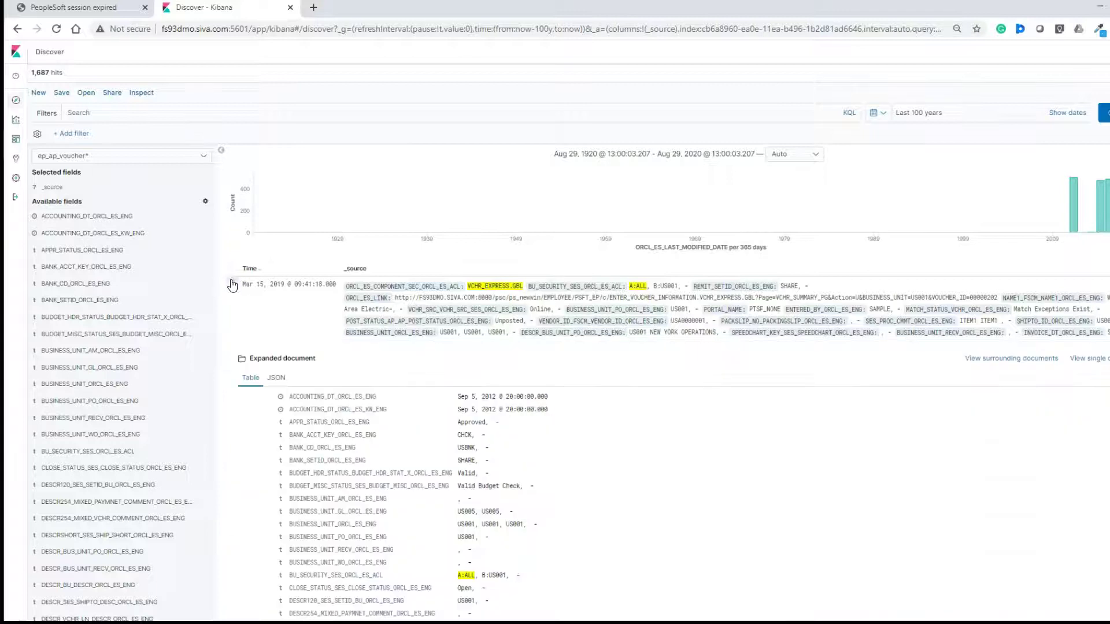
{"action": "left_click", "coordinate": [277, 380]}
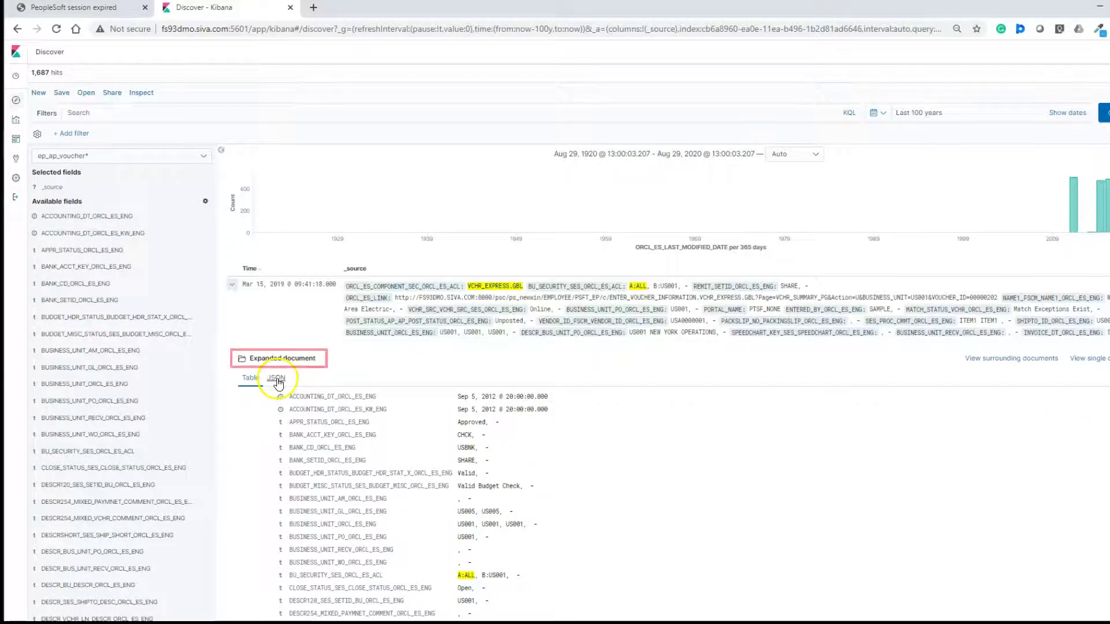
{"action": "scroll", "coordinate": [468, 526], "scroll_direction": "down", "scroll_amount": 2}
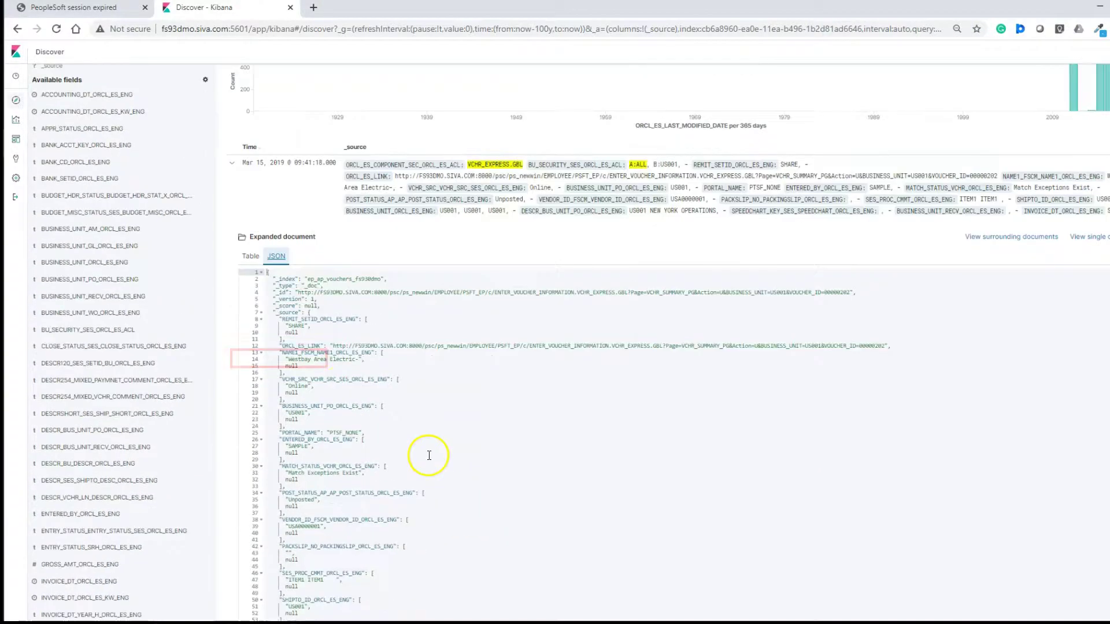
{"action": "scroll", "coordinate": [414, 471], "scroll_direction": "down", "scroll_amount": 2}
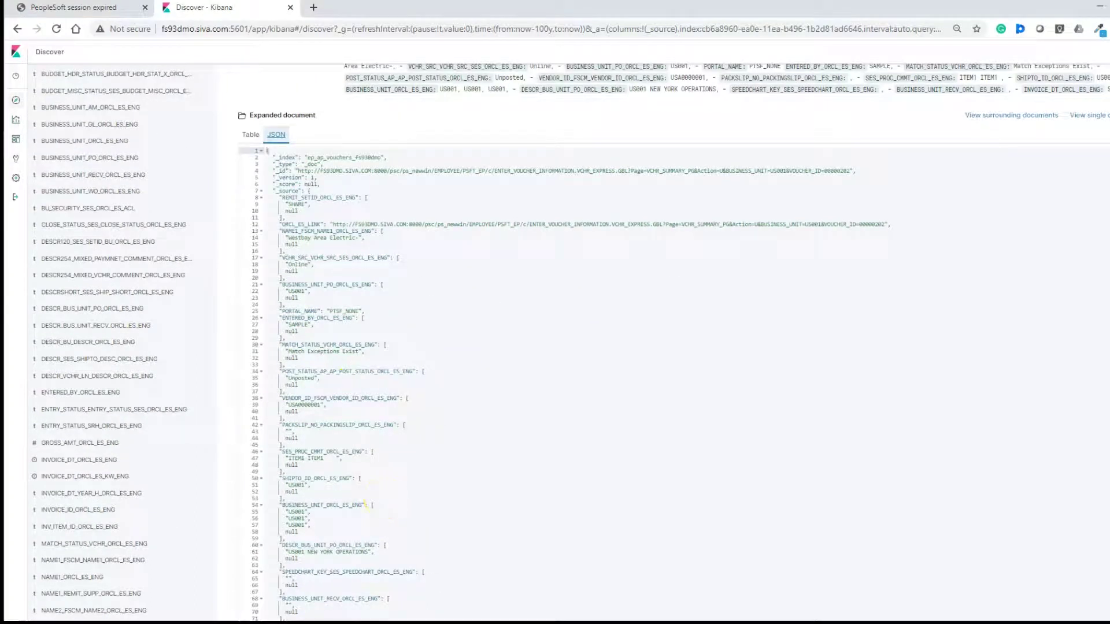
{"action": "scroll", "coordinate": [231, 391], "scroll_direction": "up", "scroll_amount": 4}
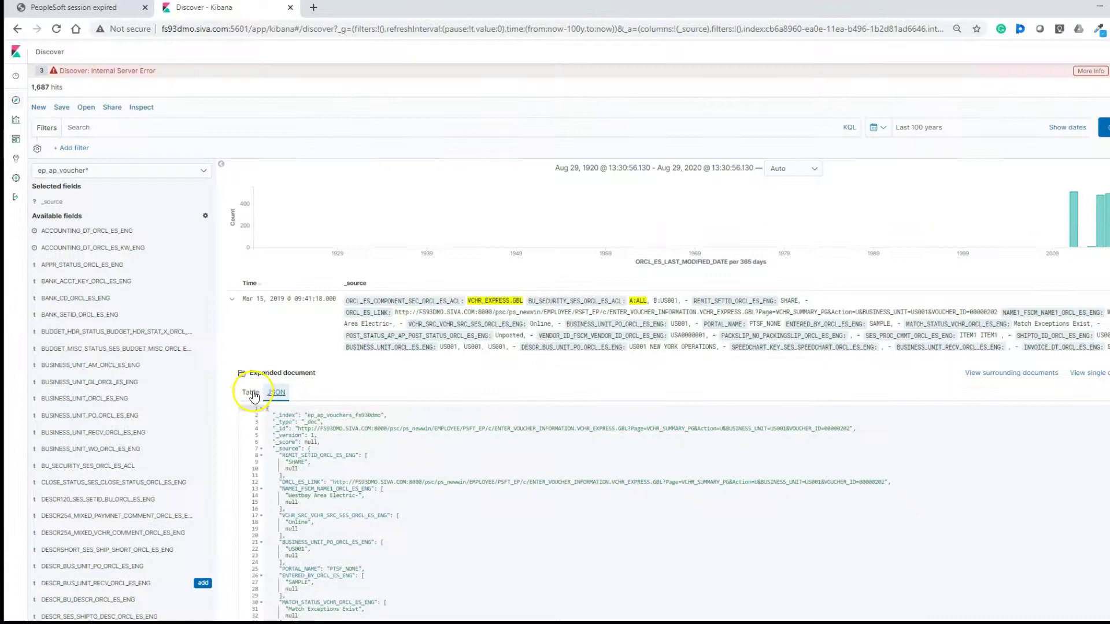
{"action": "left_click", "coordinate": [252, 392]}
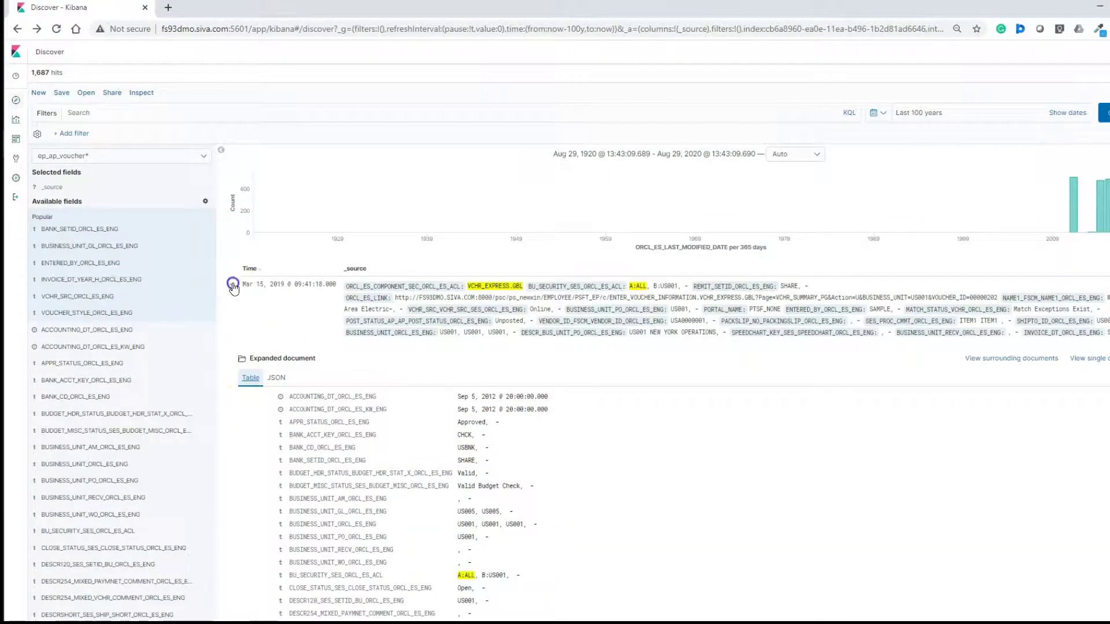
{"action": "left_click", "coordinate": [232, 285]}
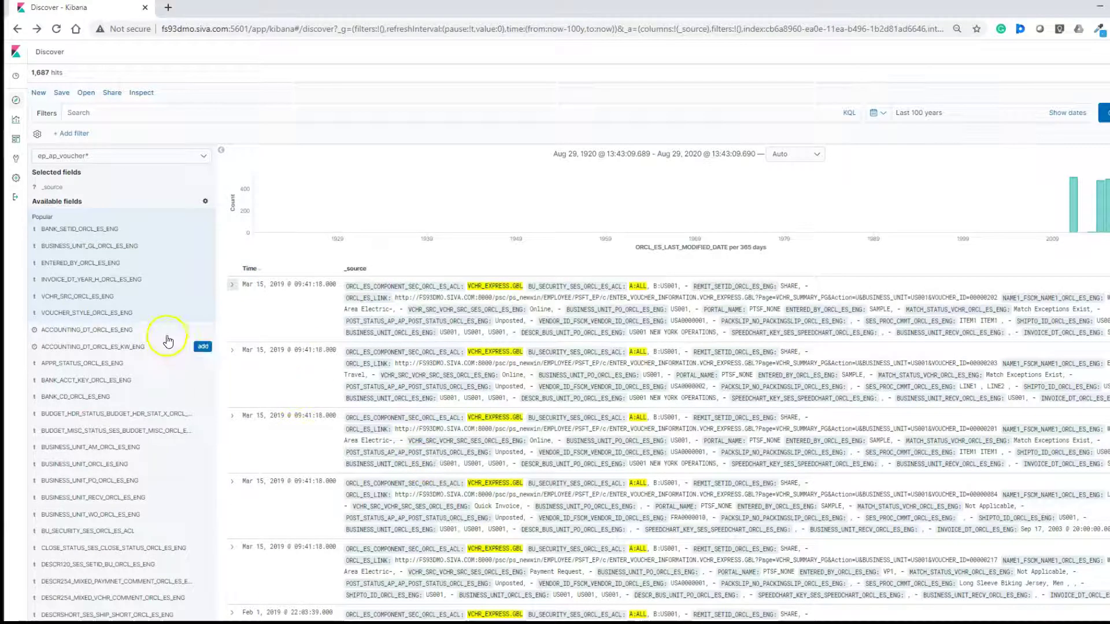
Show the top values of the ENTERED_BY_ORCL_ES_ENG field among the popular available fields.
{"action": "mouse_move", "coordinate": [164, 329]}
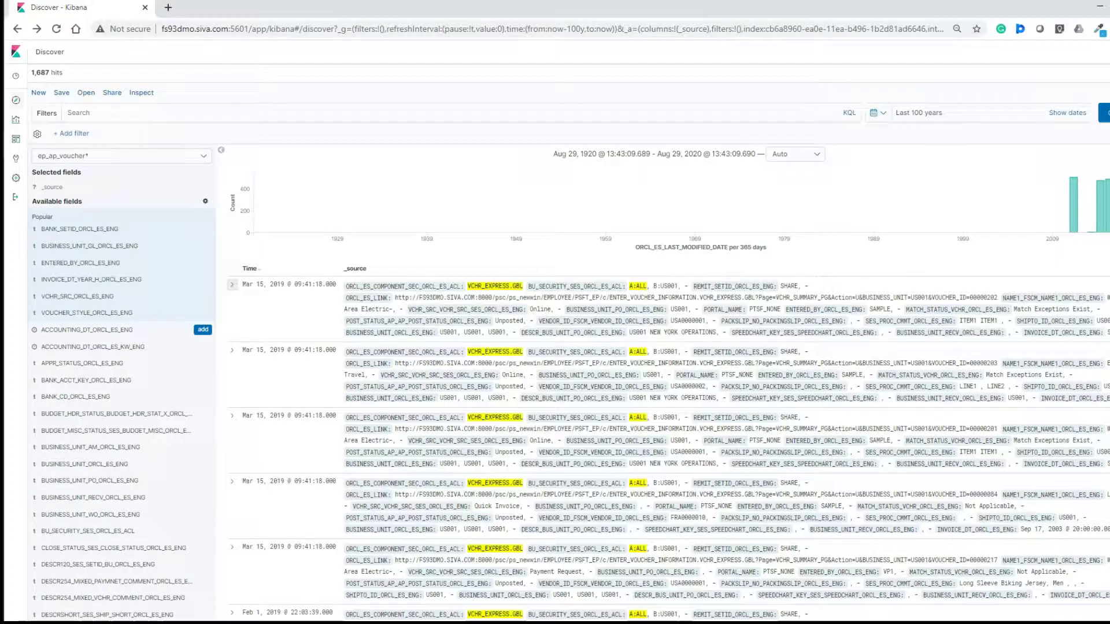
{"action": "scroll", "coordinate": [150, 323], "scroll_direction": "down", "scroll_amount": 1}
{"action": "left_click", "coordinate": [85, 203]}
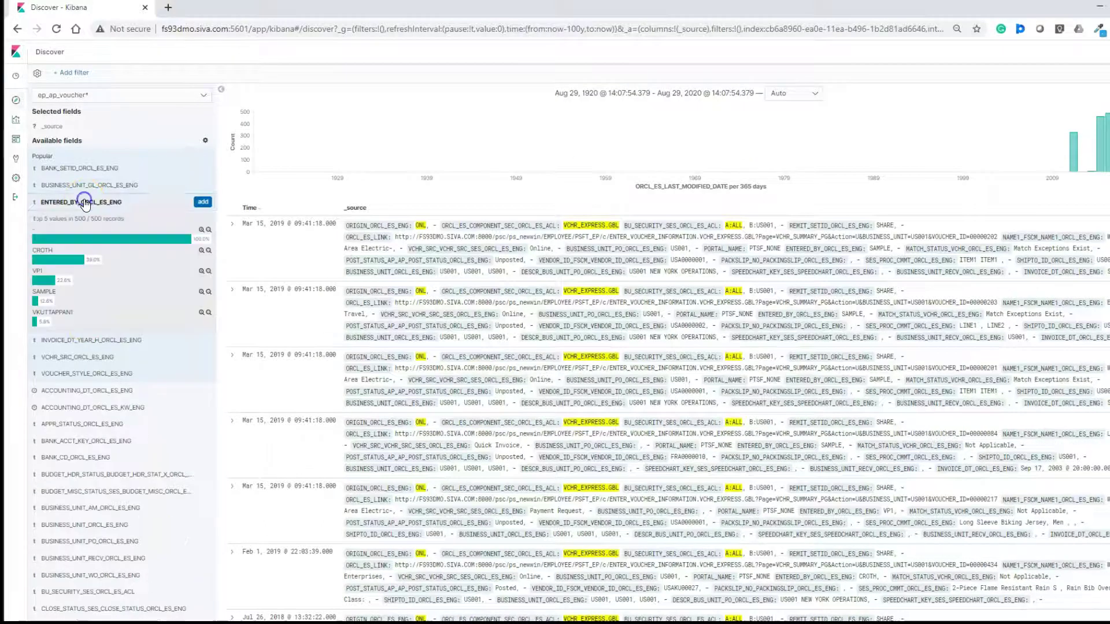
Add ENTERED_BY_ORCL_ES_ENG, VCHR_SRC_ORCL_ES_ENG, VOUCHER_STYLE_ORCL_ES_ENG and further available fields as columns of the voucher document table.
{"action": "left_click", "coordinate": [203, 202]}
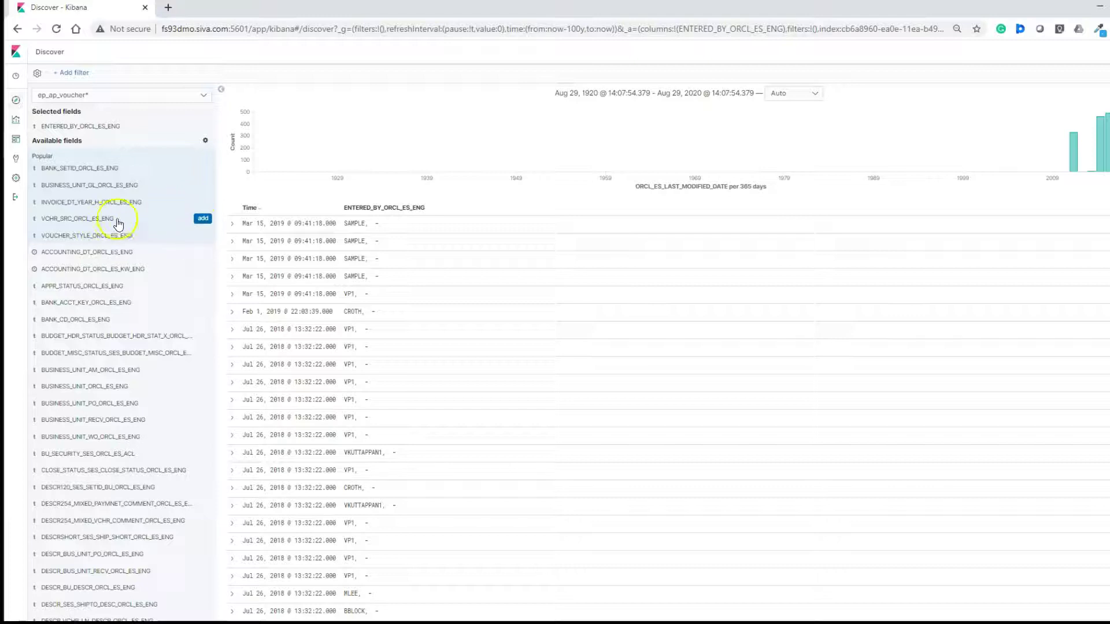
{"action": "left_click", "coordinate": [203, 218]}
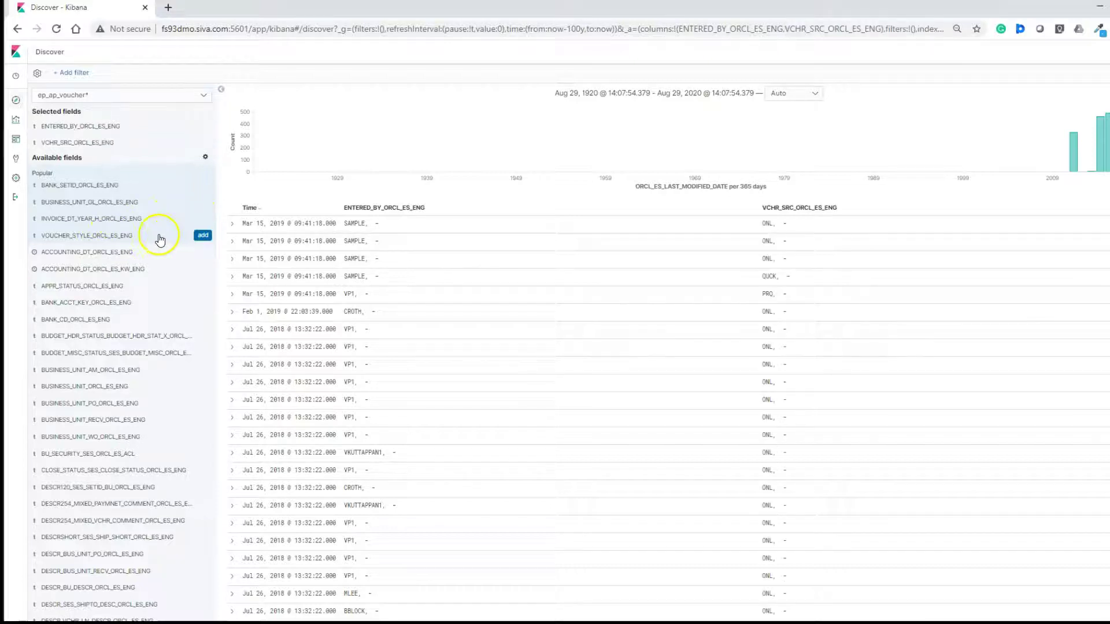
{"action": "left_click", "coordinate": [203, 235]}
{"action": "scroll", "coordinate": [203, 346], "scroll_direction": "down", "scroll_amount": 4}
{"action": "left_click", "coordinate": [203, 418]}
{"action": "left_click", "coordinate": [205, 421]}
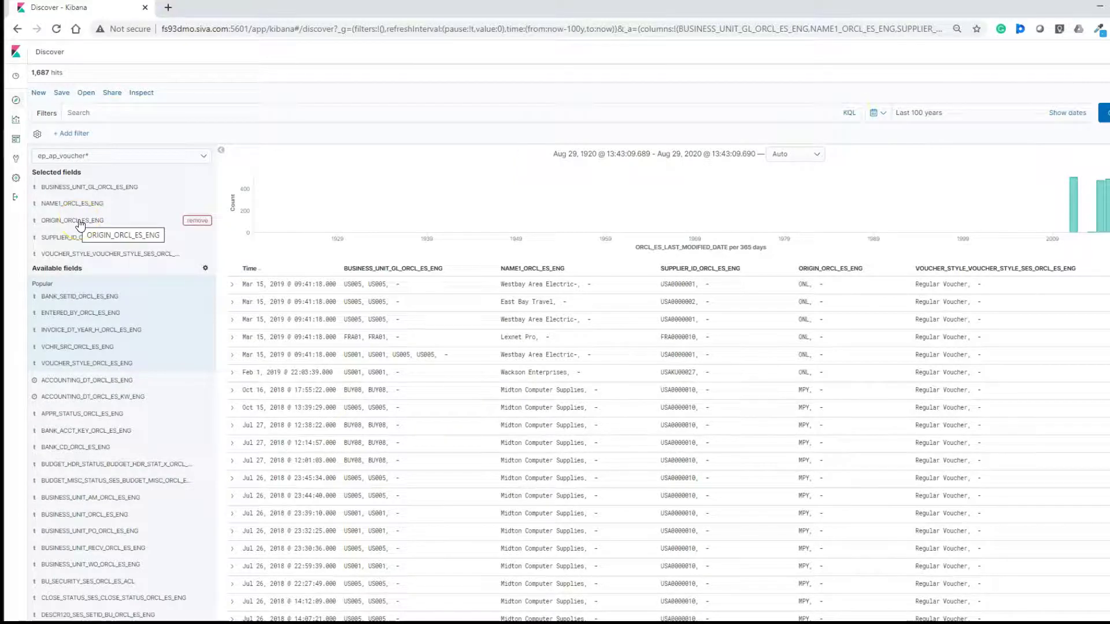
Filter the voucher documents with the query ORIGIN_ORCL_ES_ENG:ONL and review the matching values in the origin column.
{"action": "left_click", "coordinate": [99, 113]}
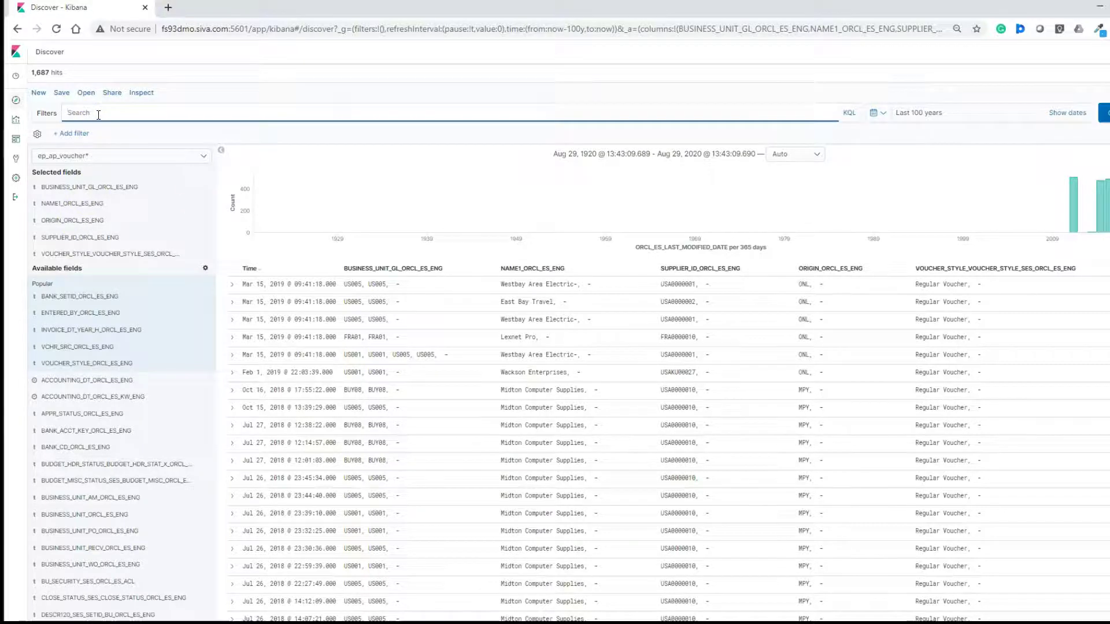
{"action": "type", "text": "ORIGIN"}
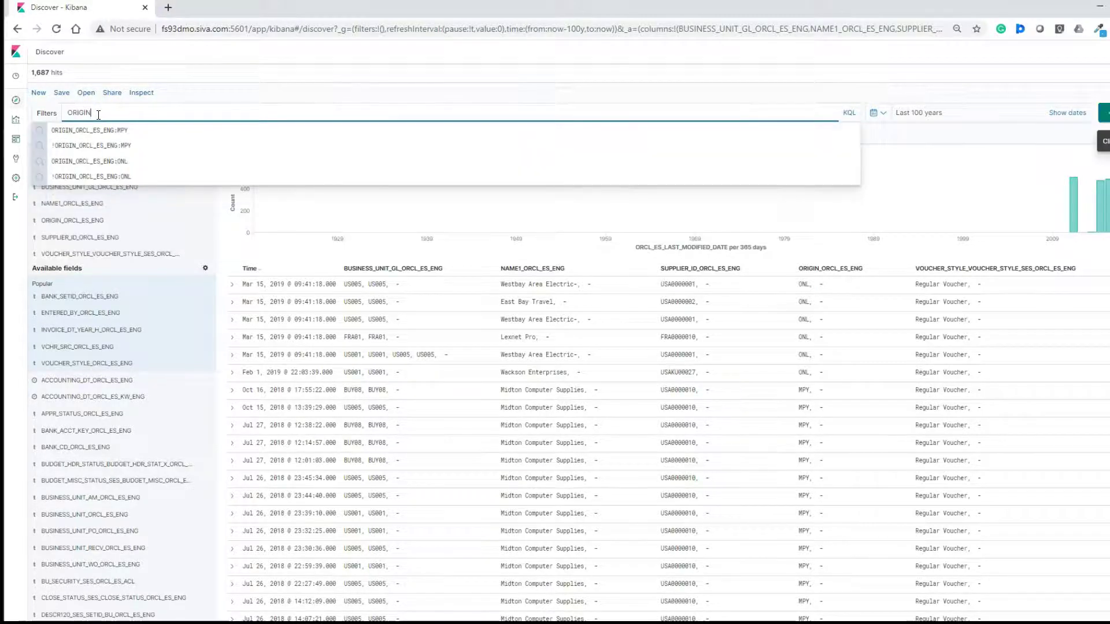
{"action": "type", "text": "_ORCL_ES_ENG:ONL"}
{"action": "key", "text": "Return"}
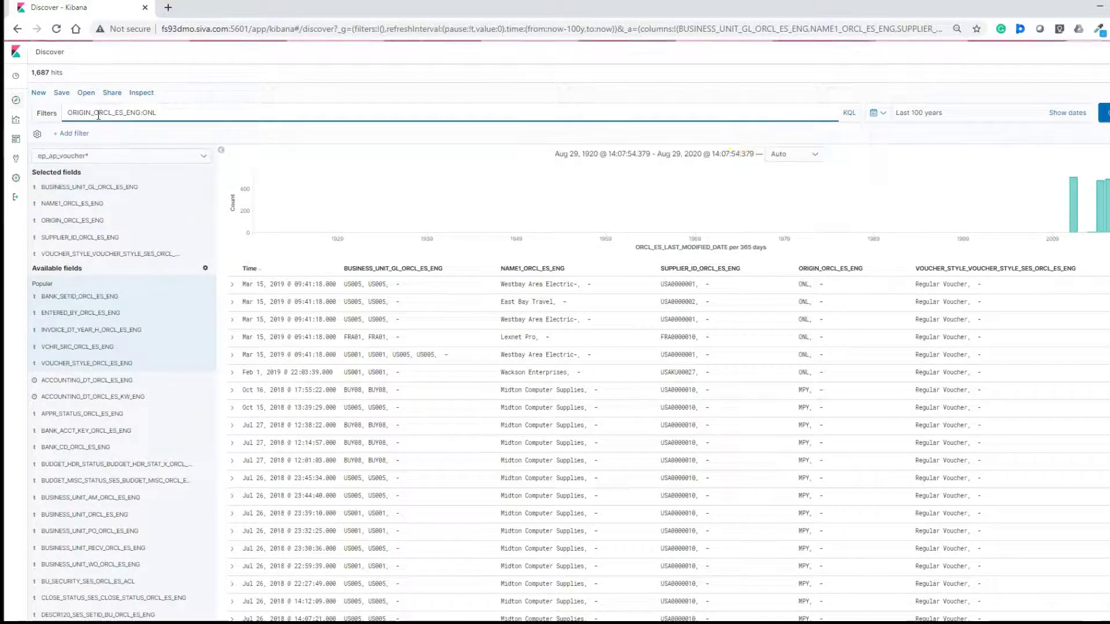
{"action": "left_click", "coordinate": [860, 147]}
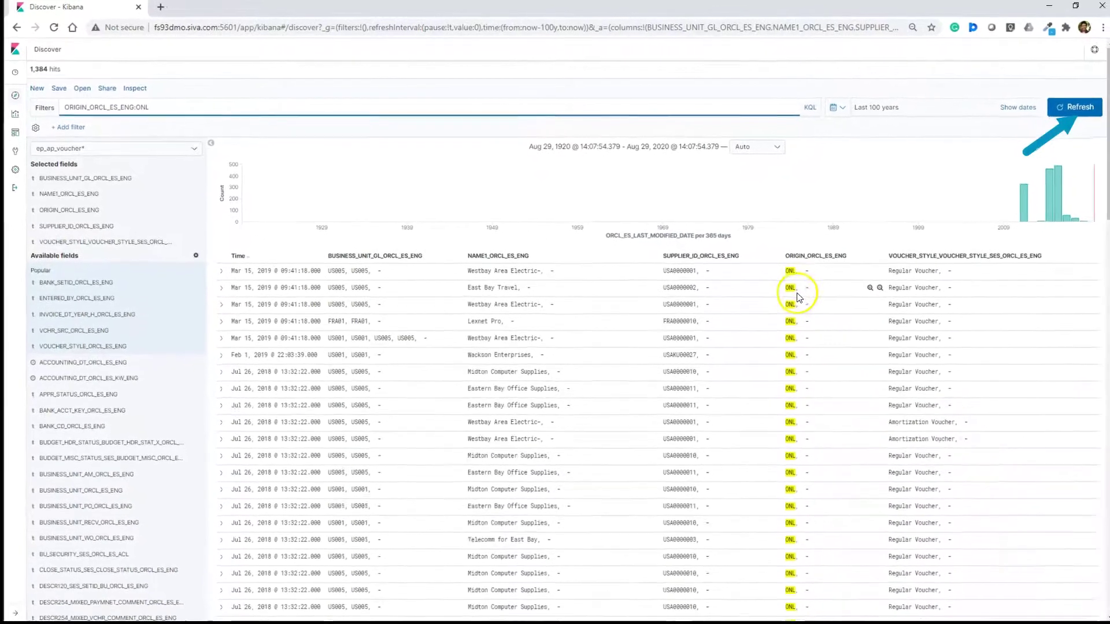
{"action": "scroll", "coordinate": [804, 346], "scroll_direction": "down", "scroll_amount": 2}
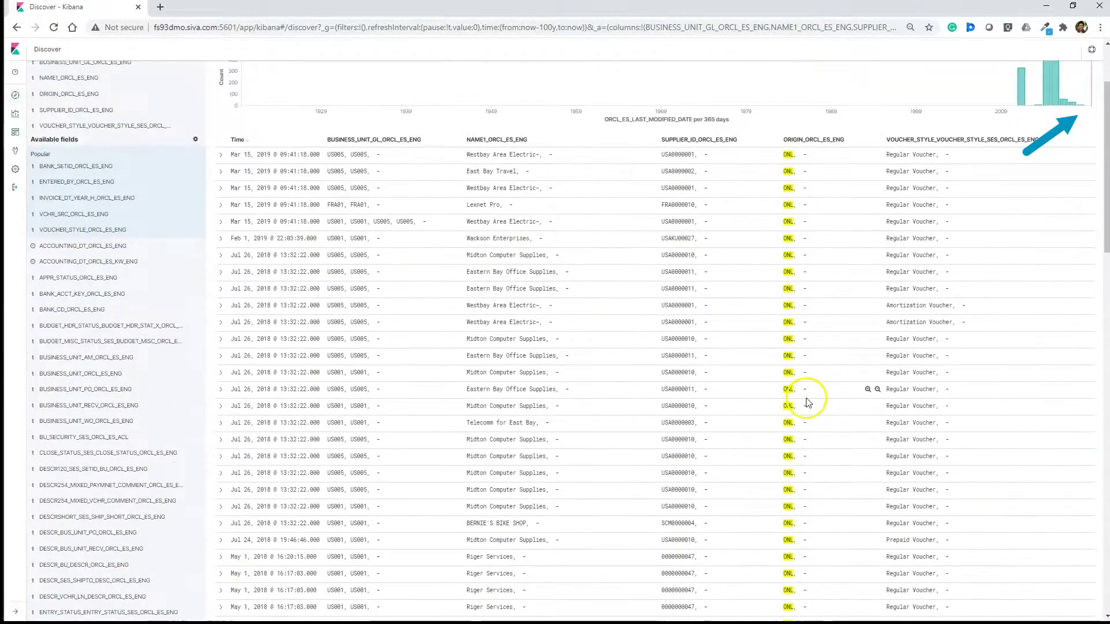
{"action": "scroll", "coordinate": [807, 403], "scroll_direction": "up", "scroll_amount": 1}
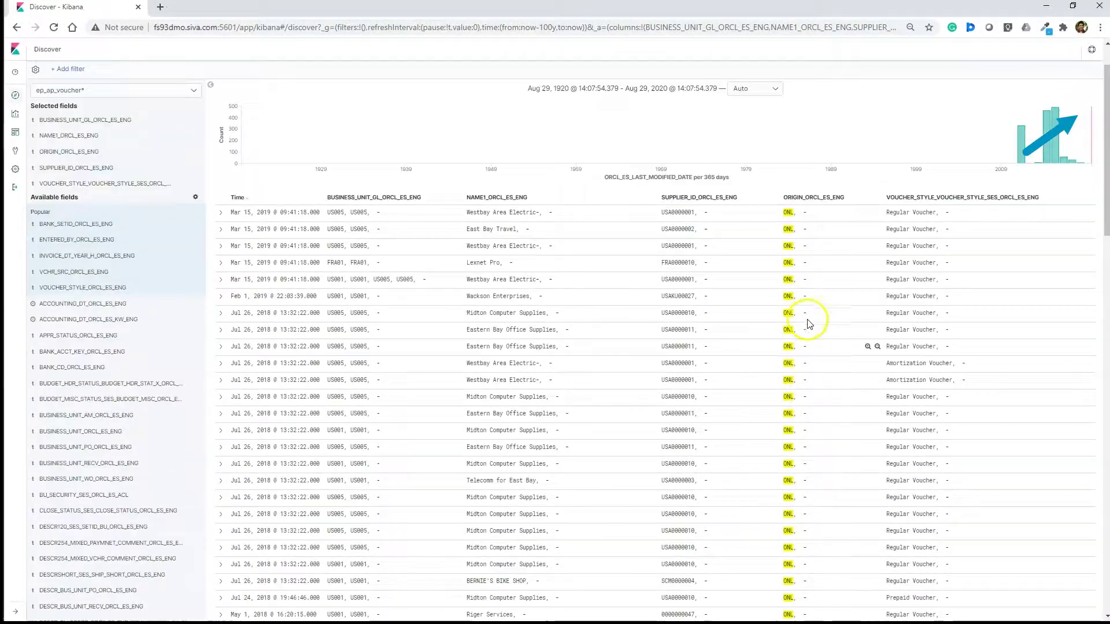
{"action": "left_click", "coordinate": [792, 213]}
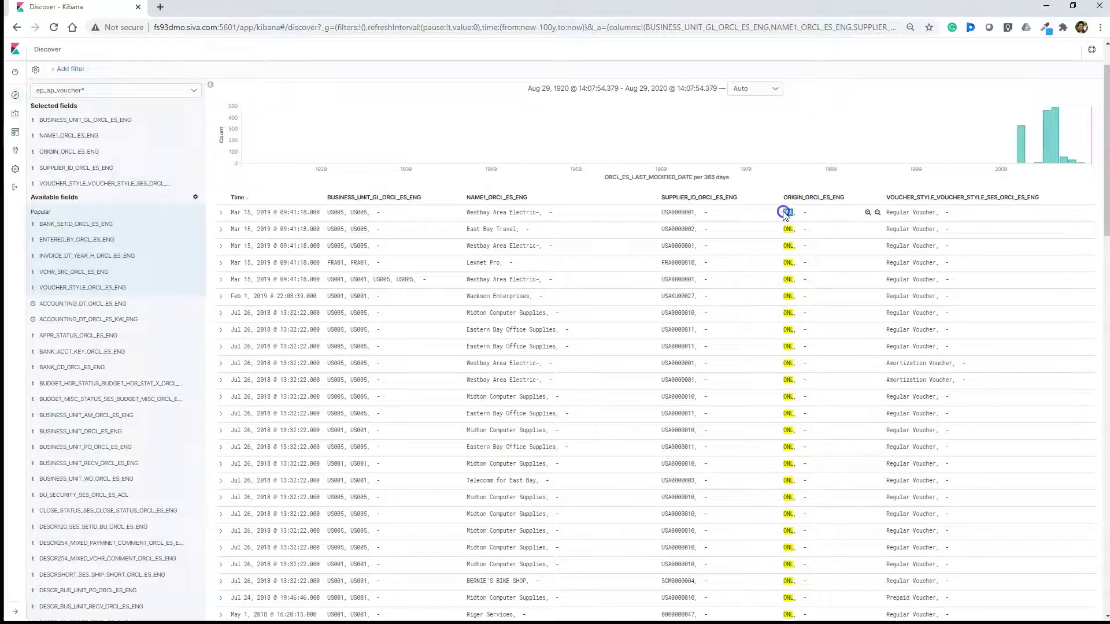
{"action": "scroll", "coordinate": [807, 393], "scroll_direction": "down", "scroll_amount": 2}
{"action": "scroll", "coordinate": [807, 395], "scroll_direction": "up", "scroll_amount": 2}
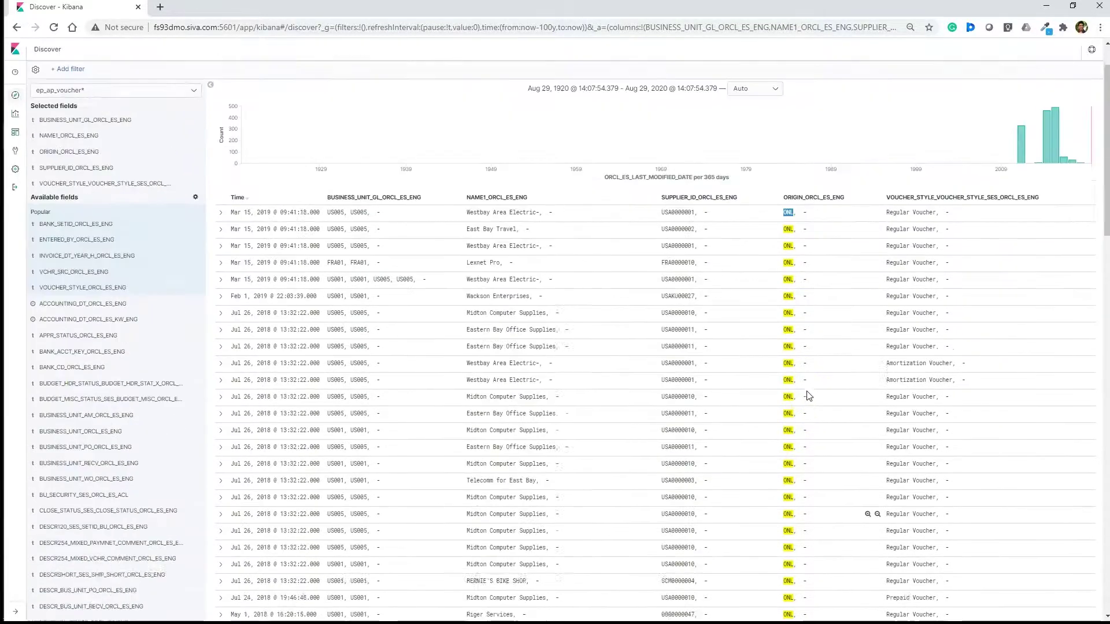
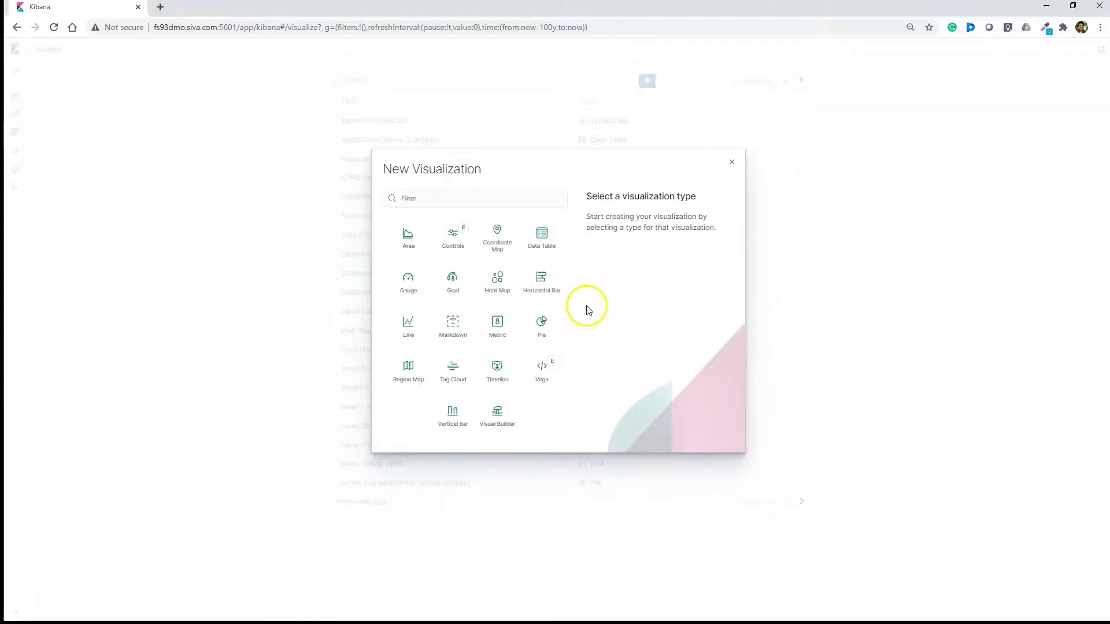
Create a pie visualization from the ep_ap_voucher* index pattern and inspect the count of its single slice.
{"action": "left_click", "coordinate": [547, 327]}
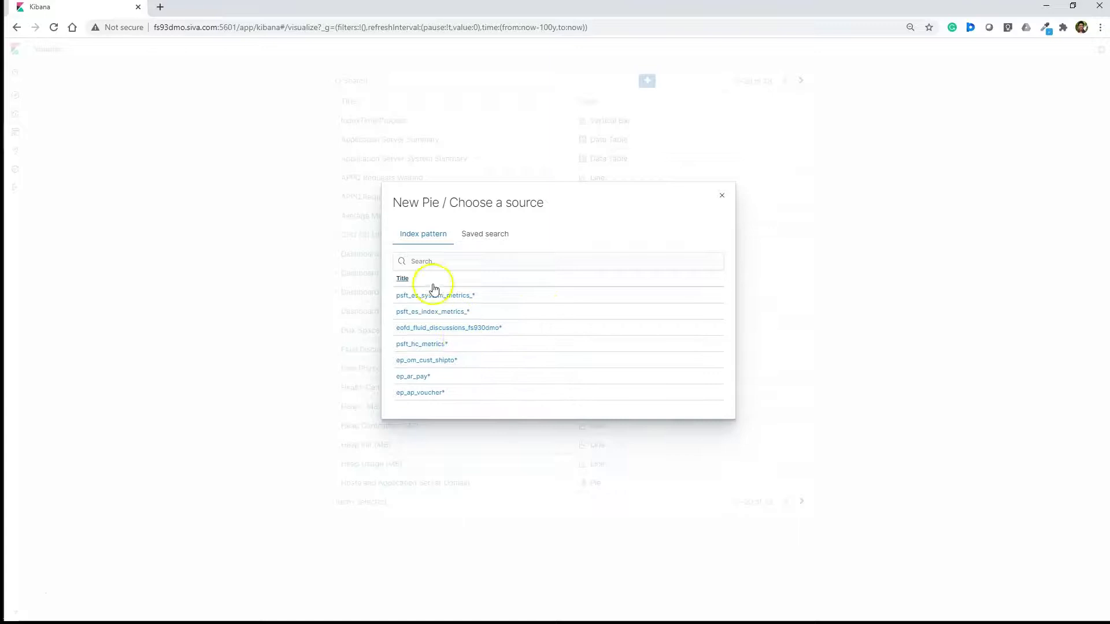
{"action": "left_click", "coordinate": [416, 392]}
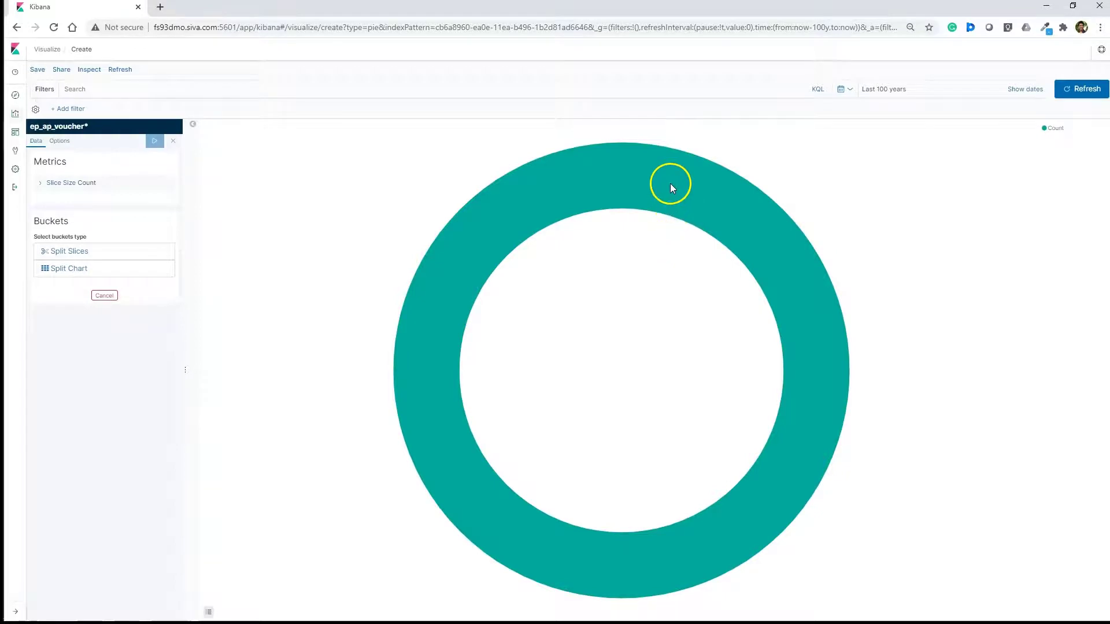
{"action": "mouse_move", "coordinate": [660, 186]}
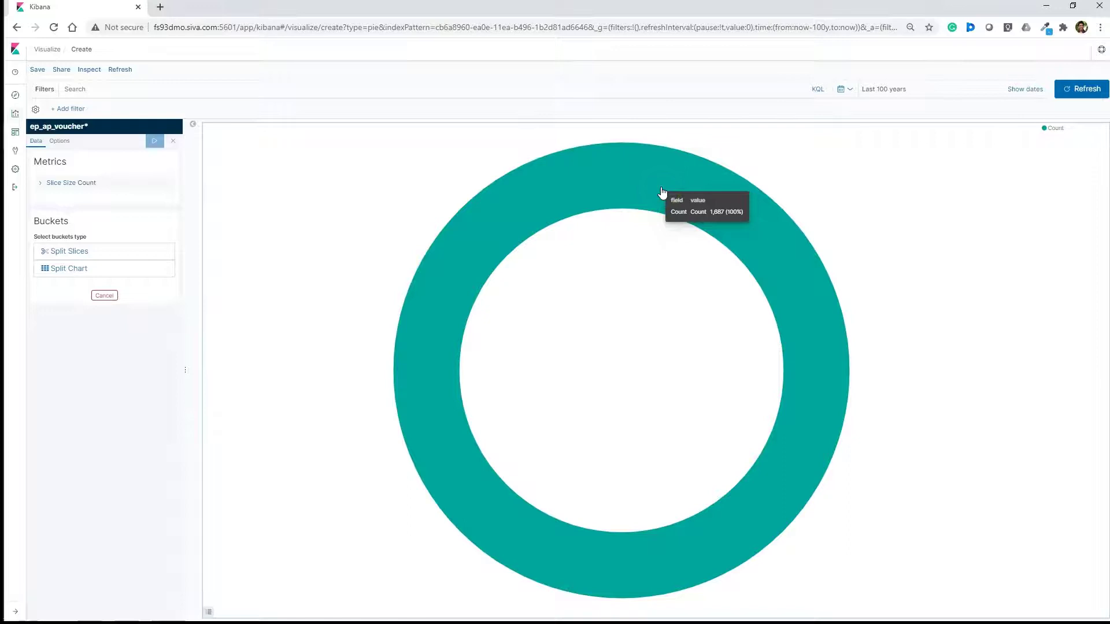
{"action": "left_click", "coordinate": [664, 190]}
Set the pie chart's time range to Last 4 years, refresh it, and inspect the slice's document count.
{"action": "left_click", "coordinate": [885, 102]}
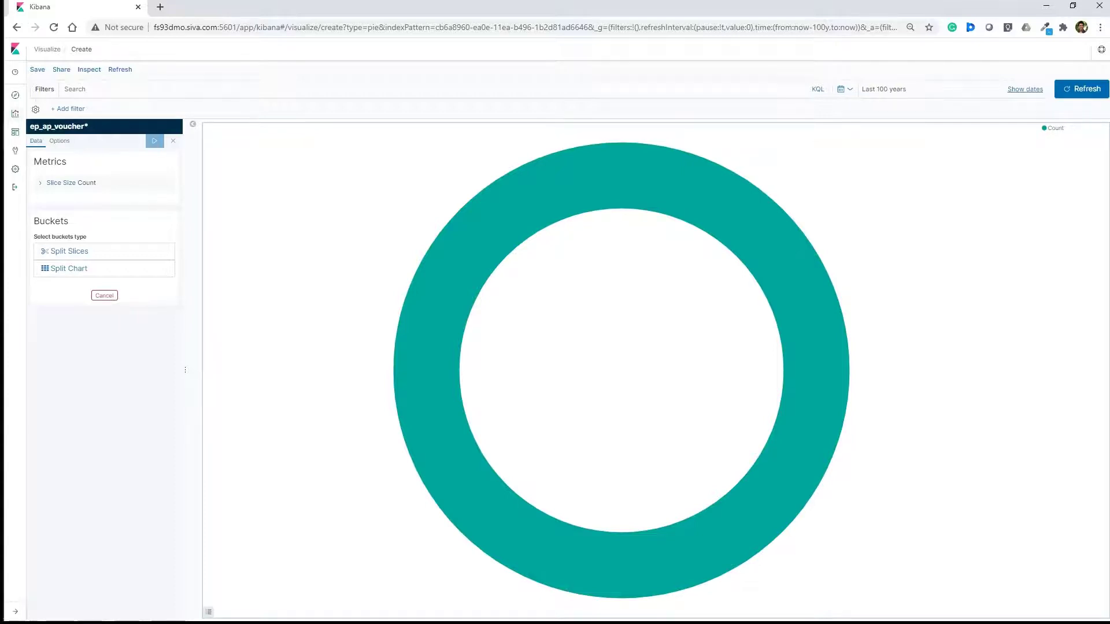
{"action": "left_click", "coordinate": [893, 91]}
{"action": "left_click", "coordinate": [931, 91]}
{"action": "left_click_drag", "start_coordinate": [901, 137], "coordinate": [867, 133]}
{"action": "type", "text": "4"}
{"action": "left_click", "coordinate": [1084, 91]}
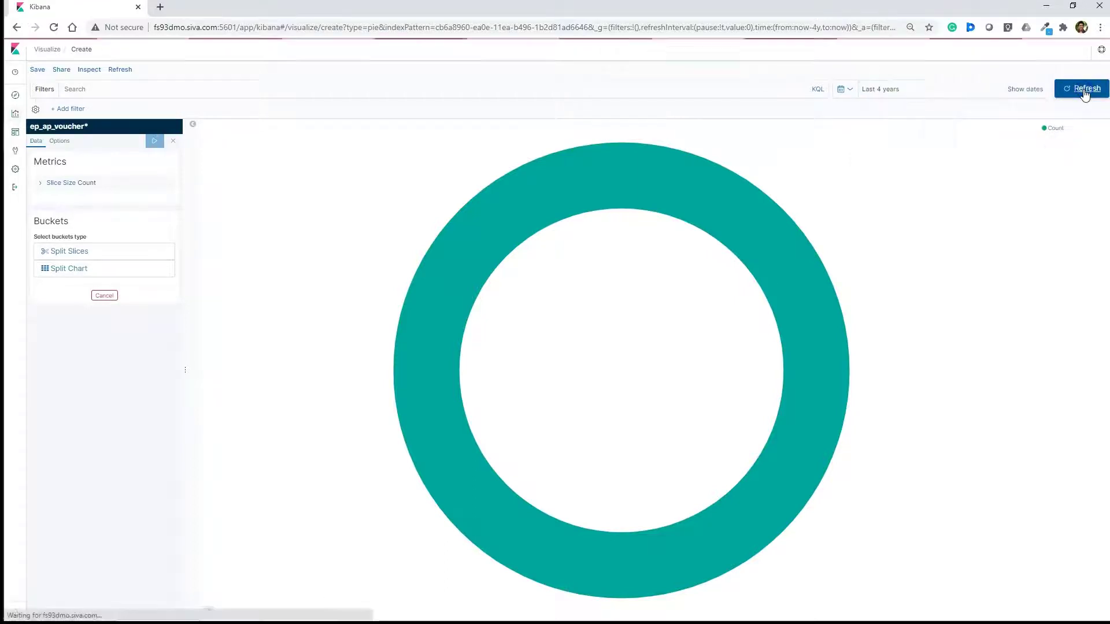
{"action": "mouse_move", "coordinate": [684, 182]}
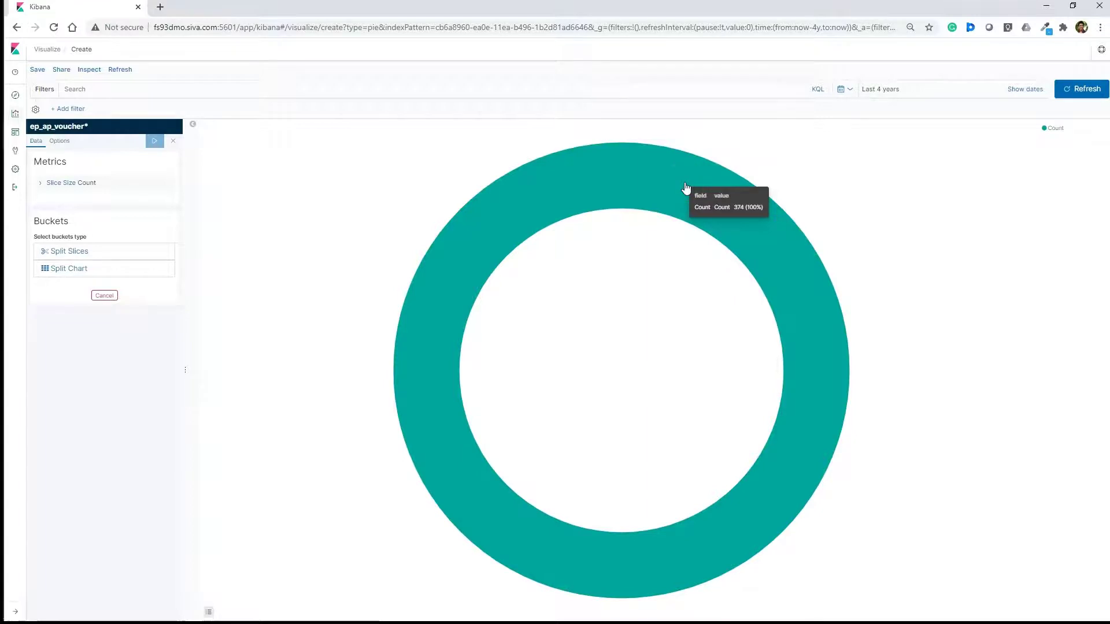
{"action": "left_click", "coordinate": [657, 173]}
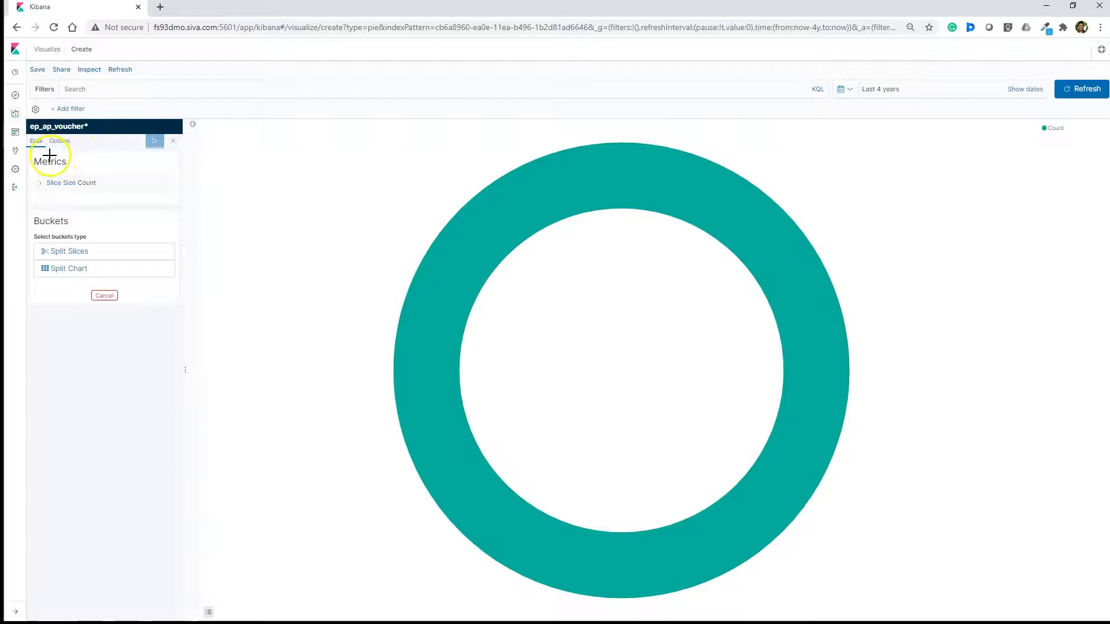
{"action": "mouse_move", "coordinate": [51, 152]}
{"action": "left_mouse_down"}
{"action": "mouse_move", "coordinate": [26, 162]}
{"action": "mouse_move", "coordinate": [36, 171]}
{"action": "mouse_move", "coordinate": [75, 164]}
{"action": "mouse_move", "coordinate": [46, 148]}
{"action": "left_mouse_up"}
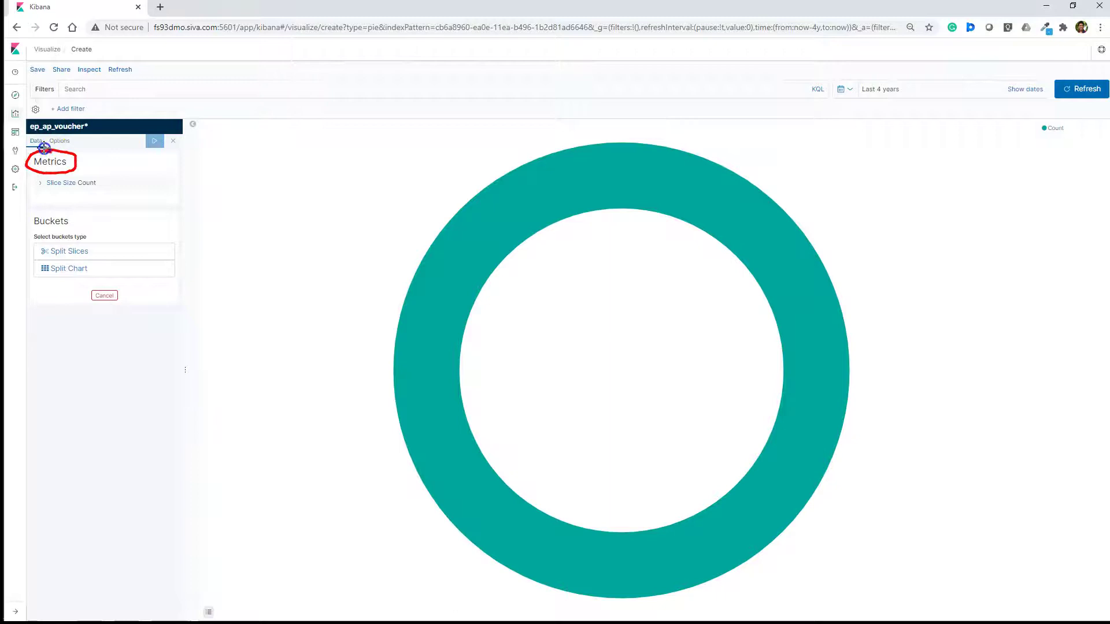
{"action": "mouse_move", "coordinate": [56, 209]}
{"action": "left_mouse_down"}
{"action": "mouse_move", "coordinate": [27, 221]}
{"action": "mouse_move", "coordinate": [37, 228]}
{"action": "mouse_move", "coordinate": [74, 224]}
{"action": "mouse_move", "coordinate": [39, 205]}
{"action": "left_mouse_up"}
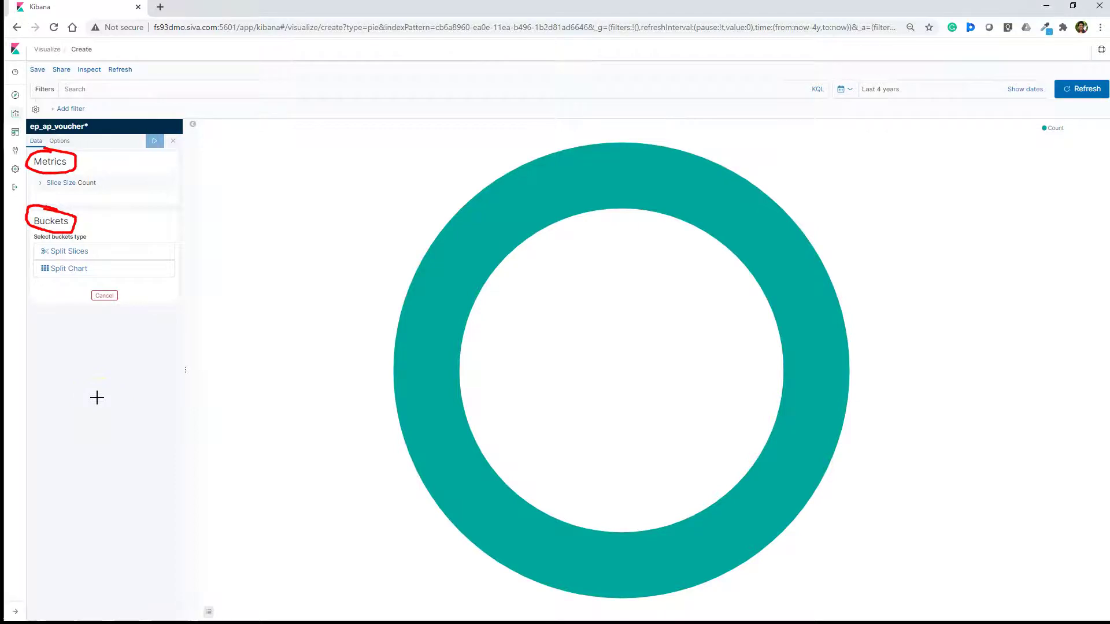
{"action": "mouse_move", "coordinate": [40, 207]}
{"action": "left_mouse_down"}
{"action": "mouse_move", "coordinate": [26, 226]}
{"action": "mouse_move", "coordinate": [63, 232]}
{"action": "mouse_move", "coordinate": [46, 213]}
{"action": "left_mouse_up"}
{"action": "left_click", "coordinate": [43, 523]}
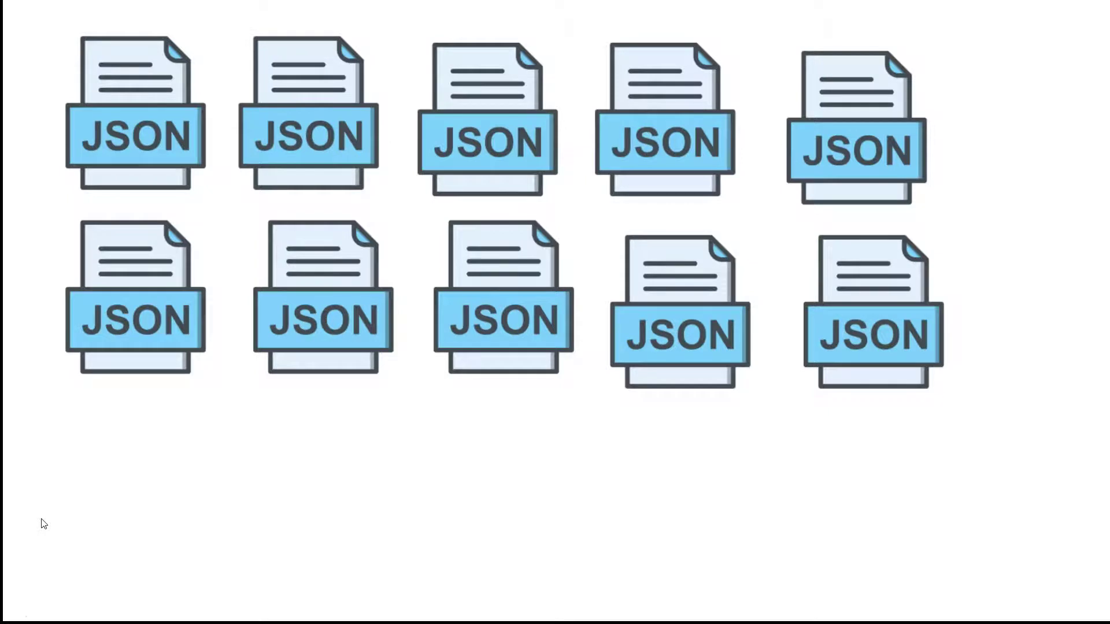
{"action": "left_click", "coordinate": [76, 485]}
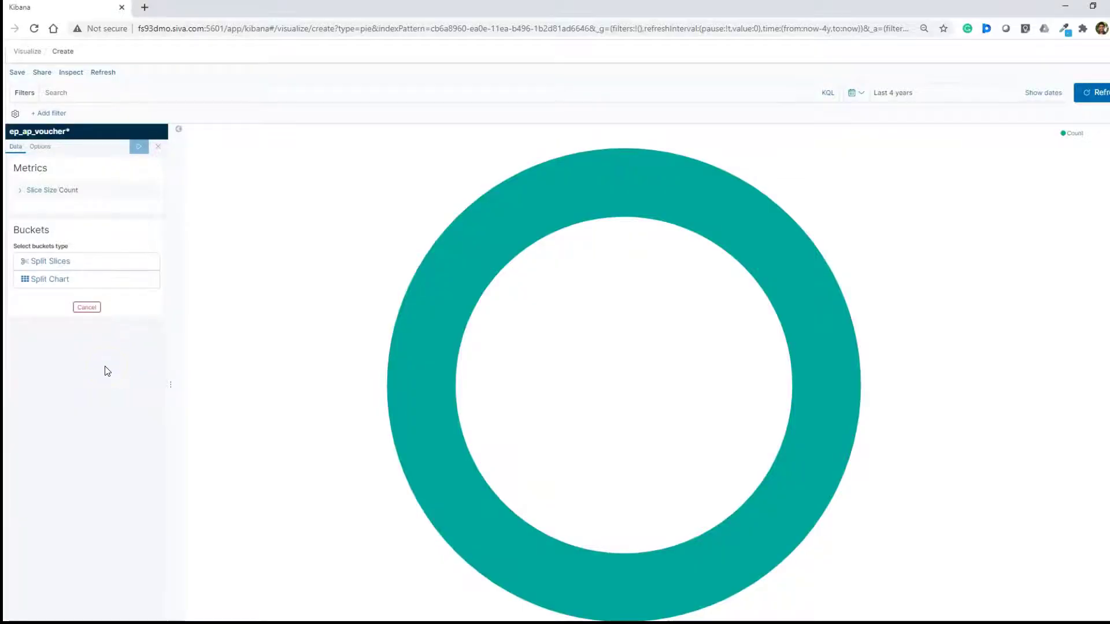
Add a Split Slices bucket with a Terms aggregation on the VOUCHER_STYLE_VOUCHER_STYLE_SES field.
{"action": "left_click", "coordinate": [62, 266]}
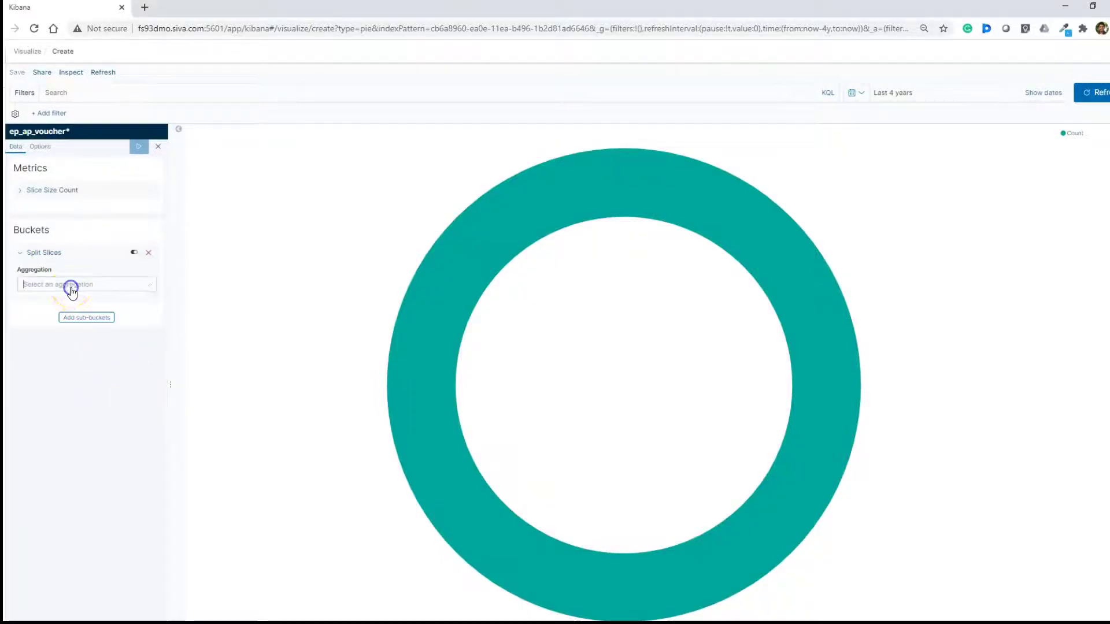
{"action": "left_click", "coordinate": [70, 287]}
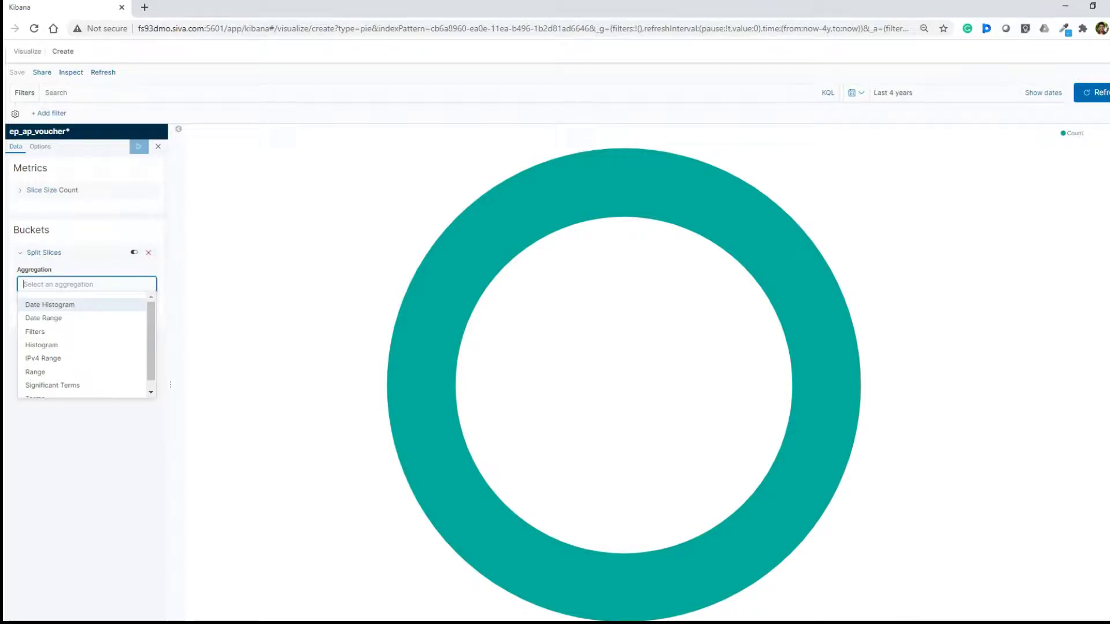
{"action": "scroll", "coordinate": [45, 393], "scroll_direction": "down", "scroll_amount": 1}
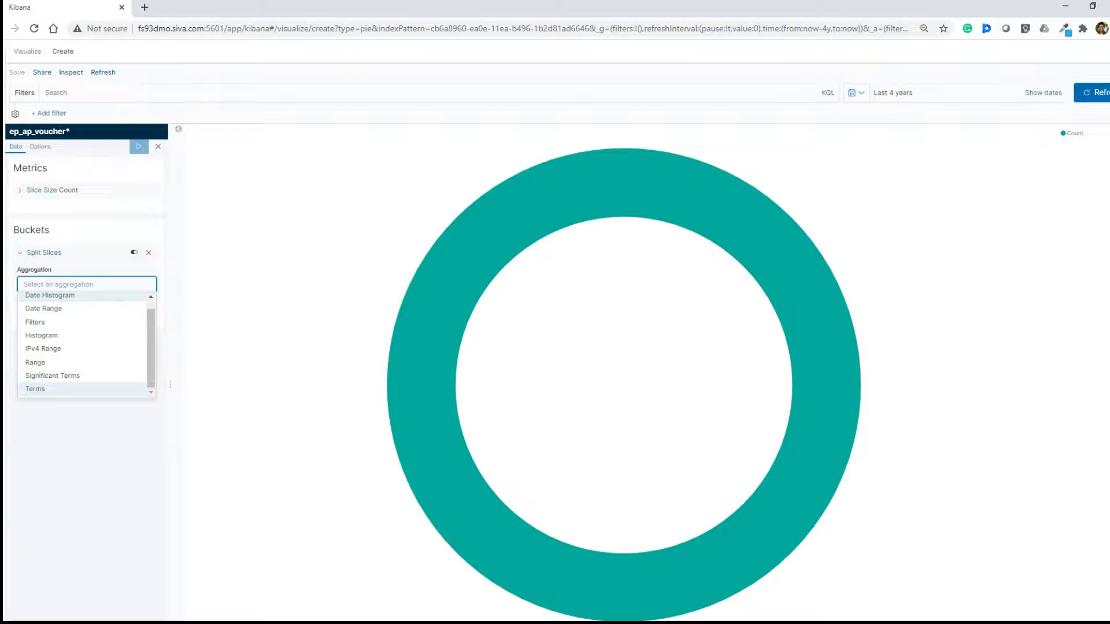
{"action": "left_click", "coordinate": [41, 388]}
{"action": "left_click", "coordinate": [50, 315]}
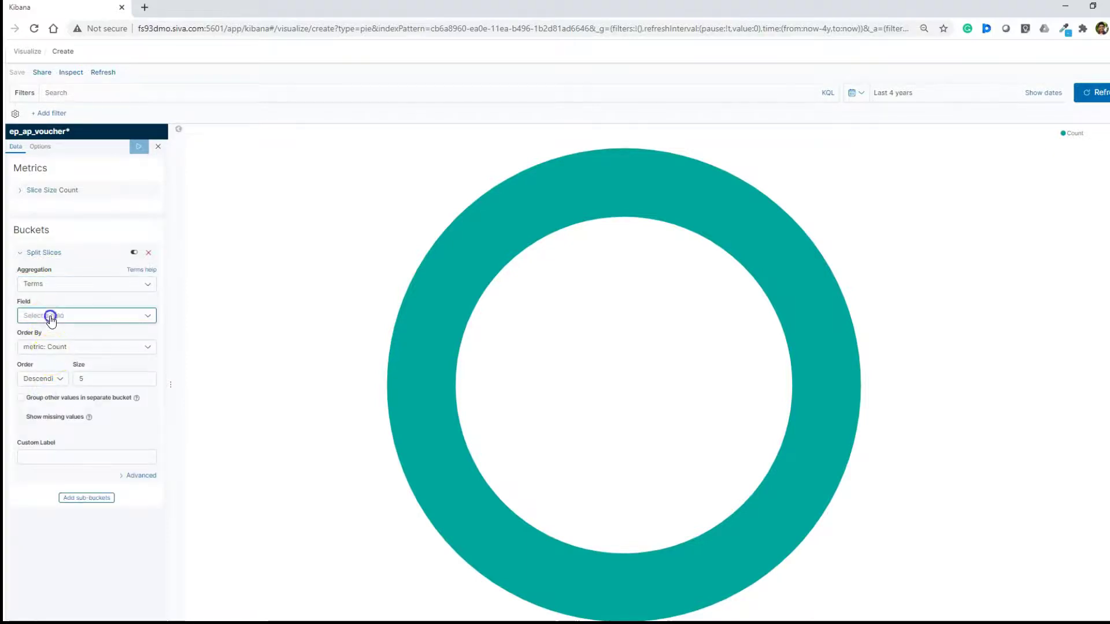
{"action": "scroll", "coordinate": [69, 396], "scroll_direction": "down", "scroll_amount": 4}
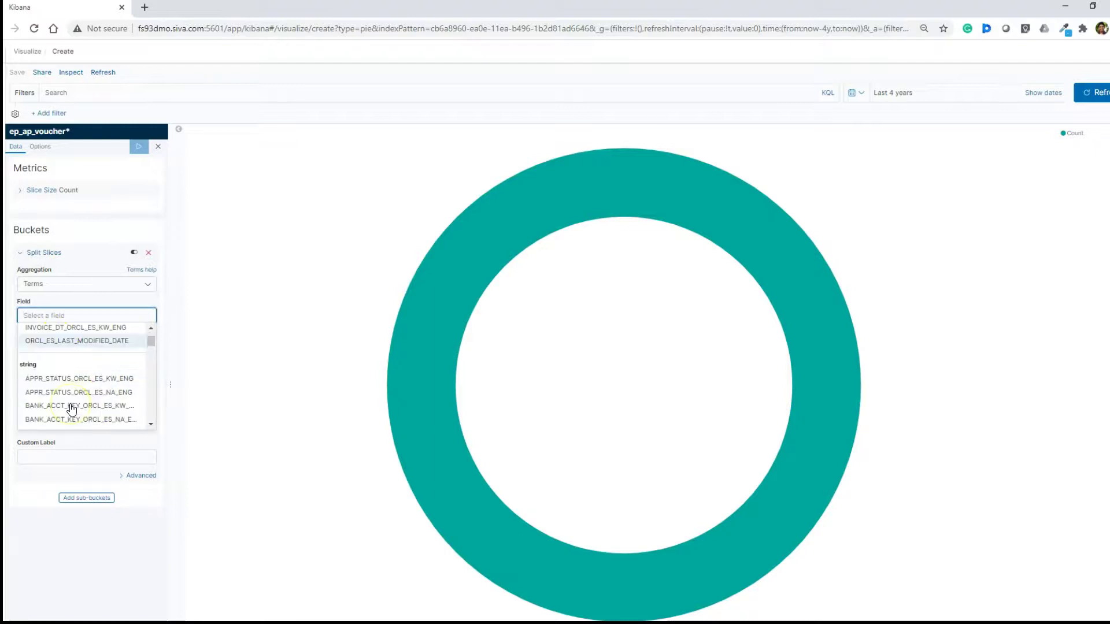
{"action": "scroll", "coordinate": [71, 399], "scroll_direction": "down", "scroll_amount": 5}
{"action": "left_click", "coordinate": [85, 325]}
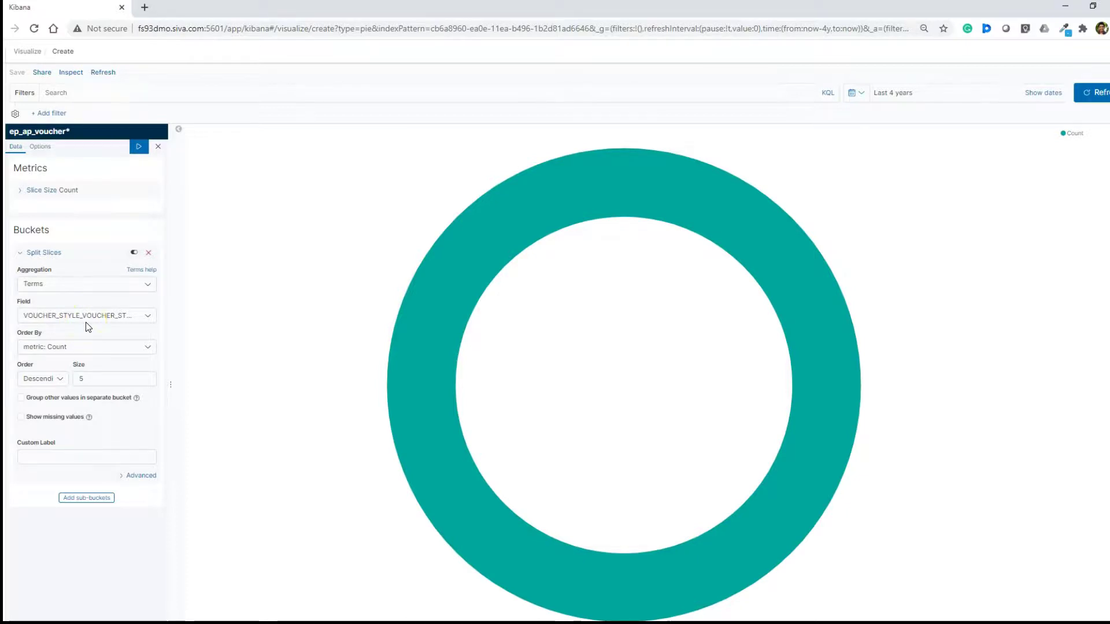
Expand the slice size metric, review its available aggregations, and keep Count.
{"action": "mouse_move", "coordinate": [58, 163]}
{"action": "left_mouse_down"}
{"action": "mouse_move", "coordinate": [7, 162]}
{"action": "mouse_move", "coordinate": [12, 191]}
{"action": "mouse_move", "coordinate": [67, 198]}
{"action": "mouse_move", "coordinate": [49, 164]}
{"action": "left_mouse_up"}
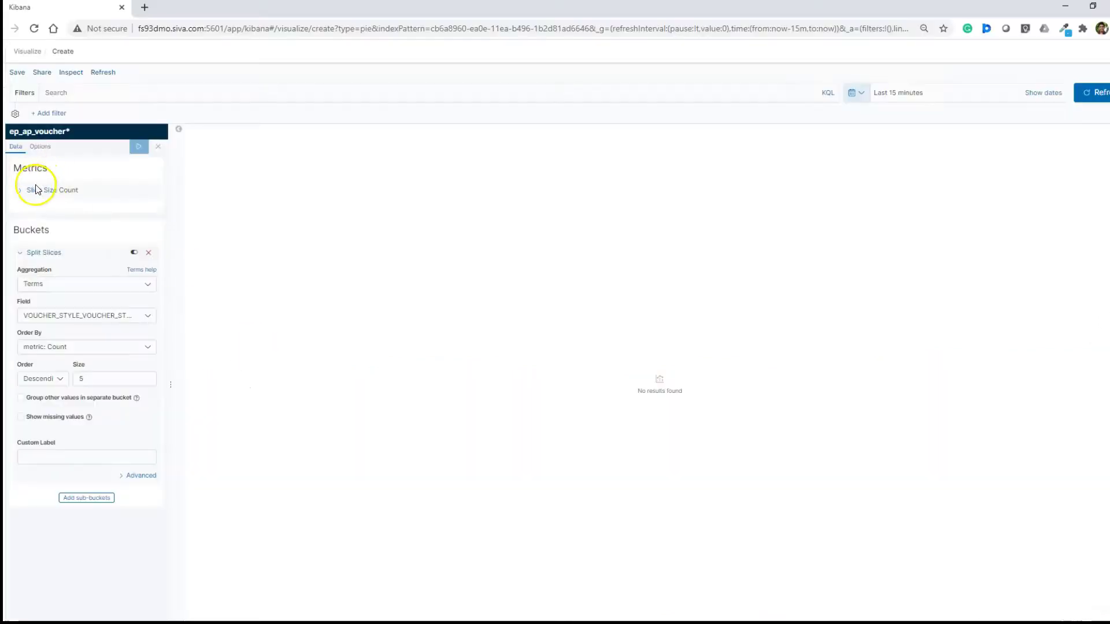
{"action": "left_click", "coordinate": [39, 191]}
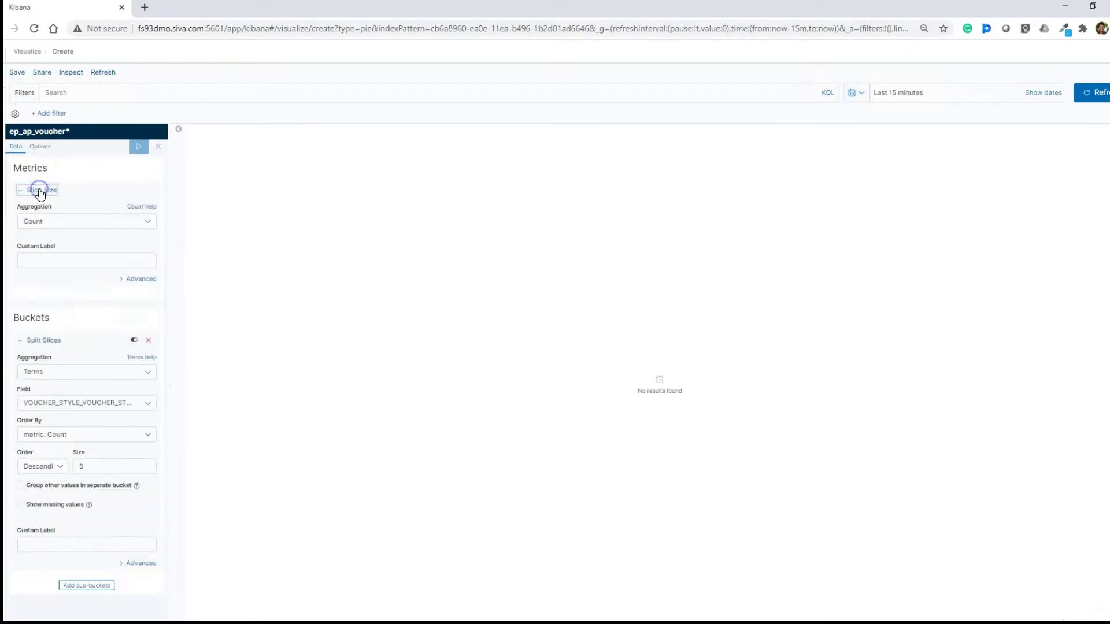
{"action": "left_click", "coordinate": [54, 224]}
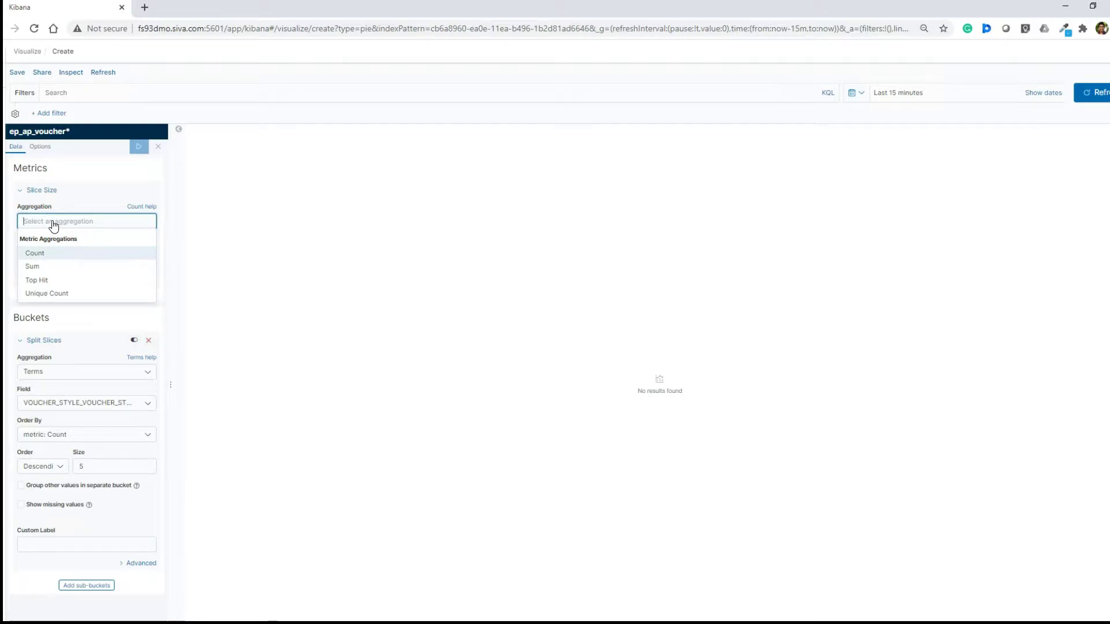
{"action": "left_click", "coordinate": [42, 270]}
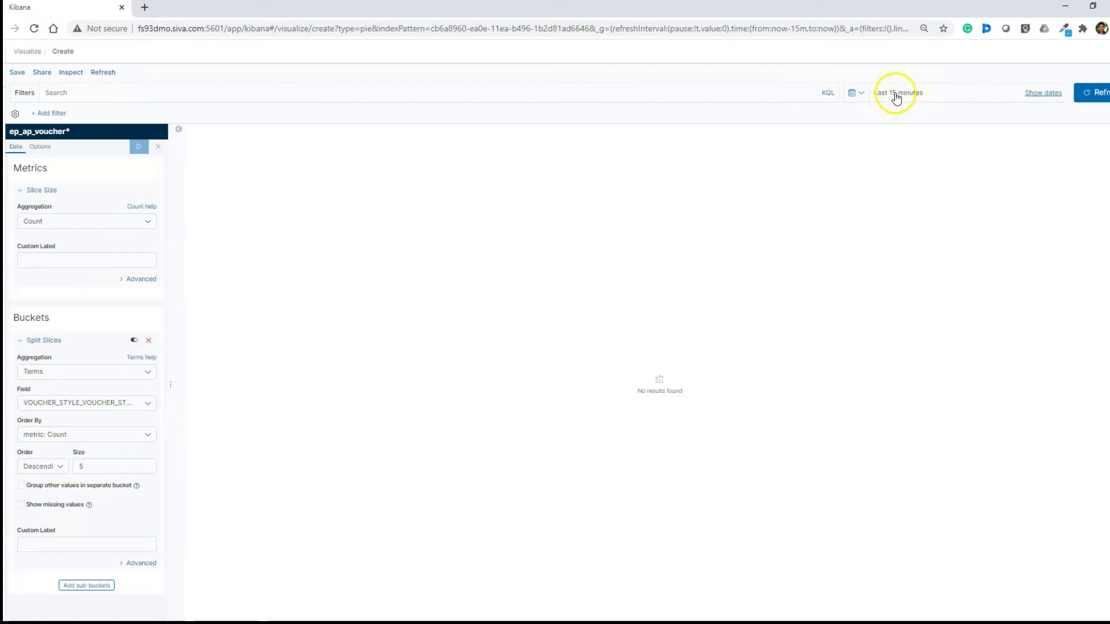
Set the pie chart's time range to Last 100 years and inspect the voucher style slices and legend.
{"action": "left_click", "coordinate": [854, 93]}
{"action": "left_click", "coordinate": [877, 267]}
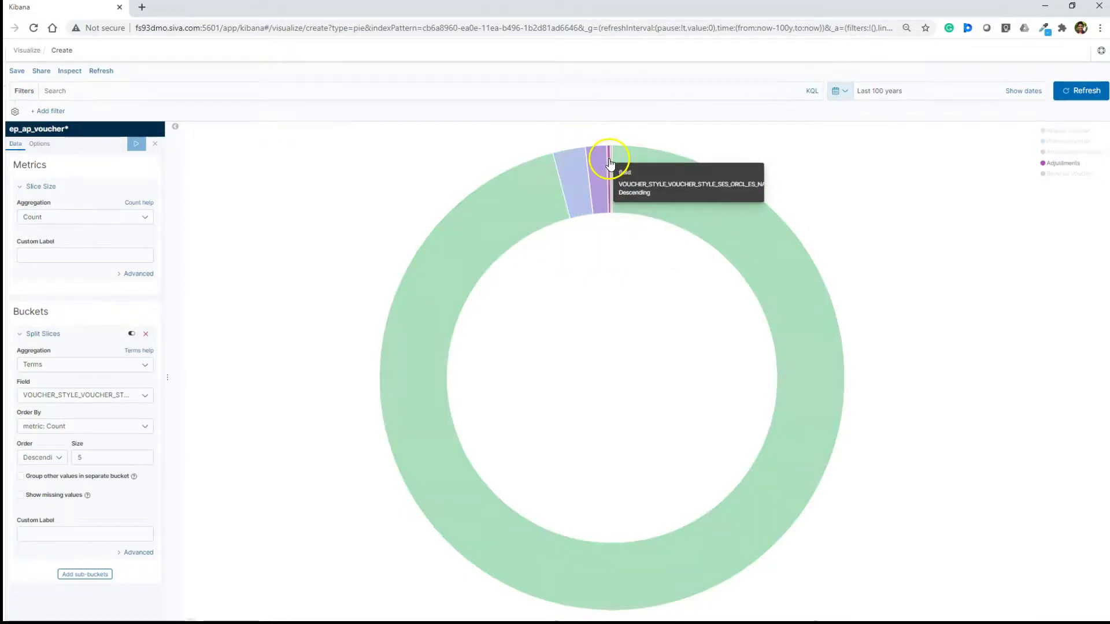
{"action": "left_click", "coordinate": [299, 474]}
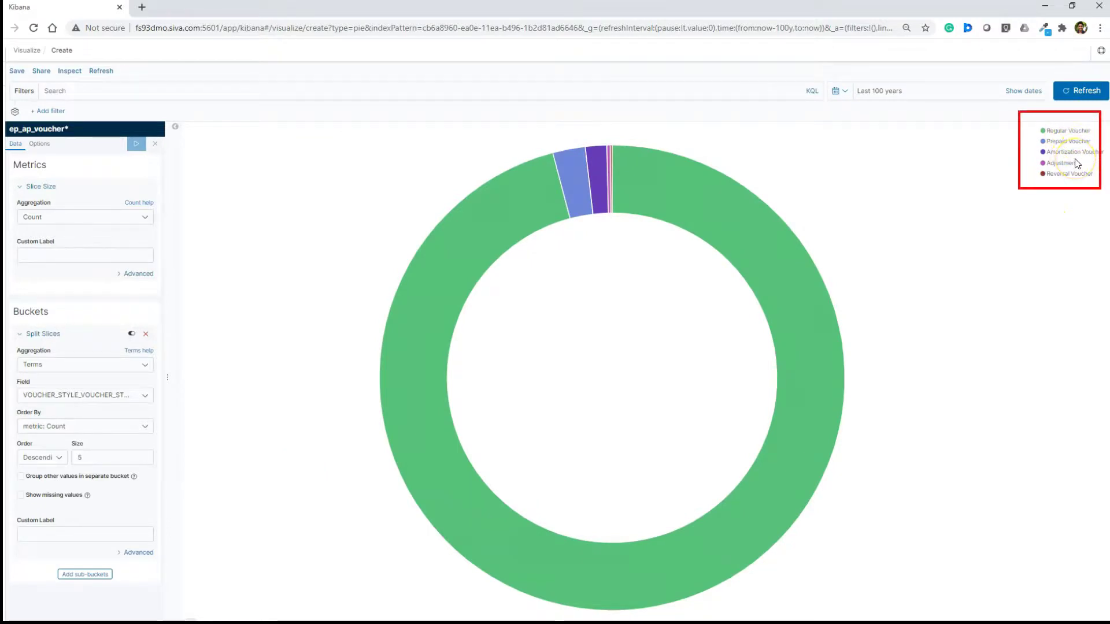
Set the voucher style Split Slices bucket size to 7 and apply the change to the chart.
{"action": "left_click", "coordinate": [76, 457]}
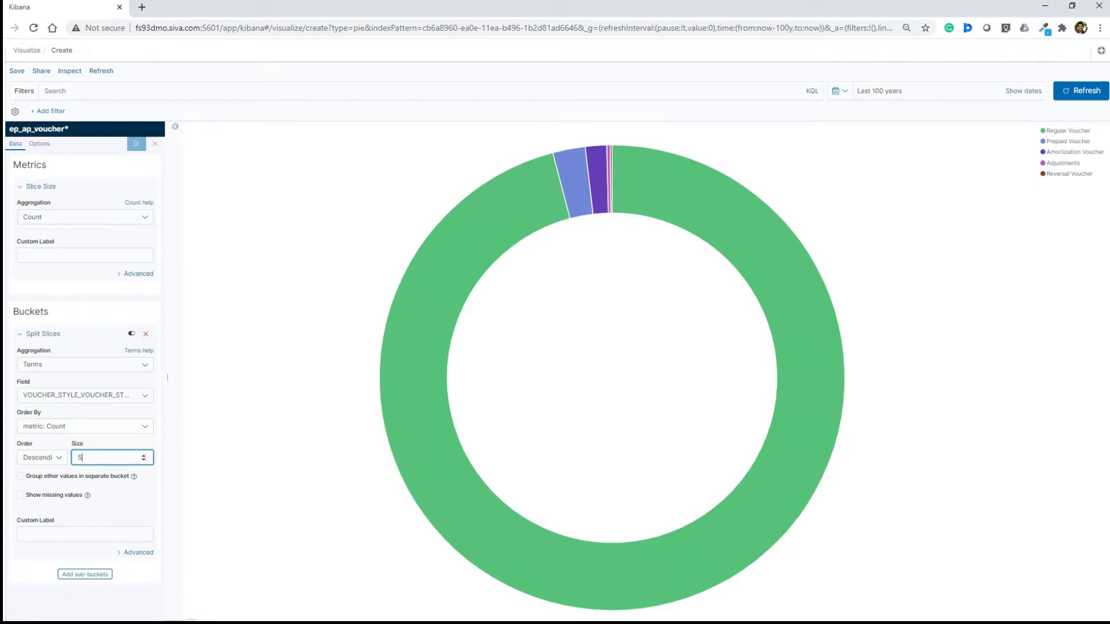
{"action": "double_click", "coordinate": [84, 457]}
{"action": "type", "text": "7"}
{"action": "key", "text": "Return"}
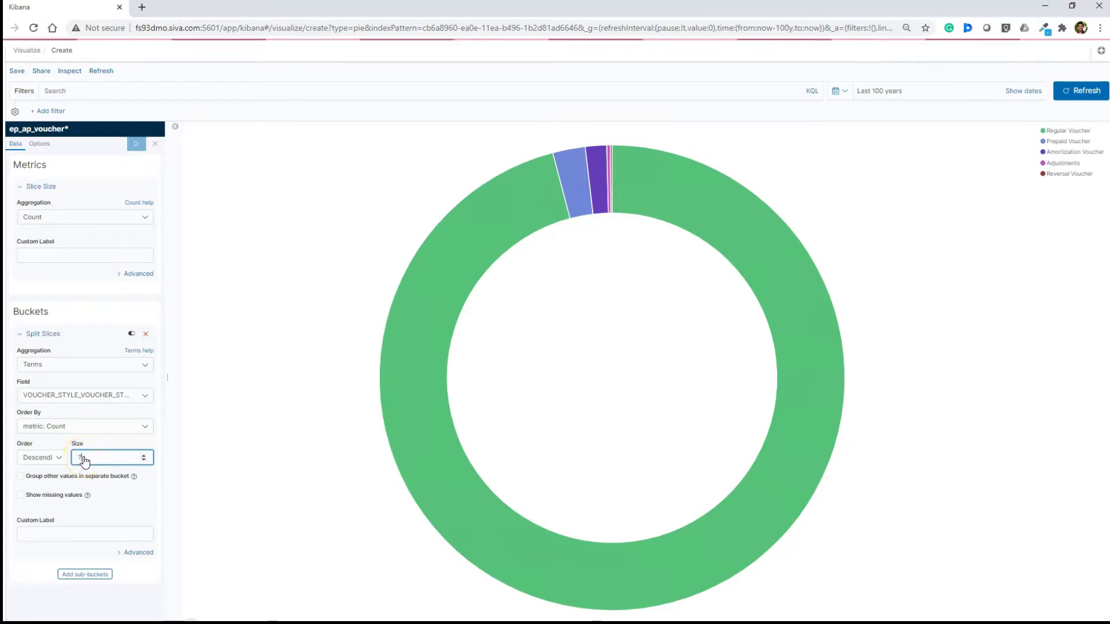
{"action": "left_click", "coordinate": [653, 396]}
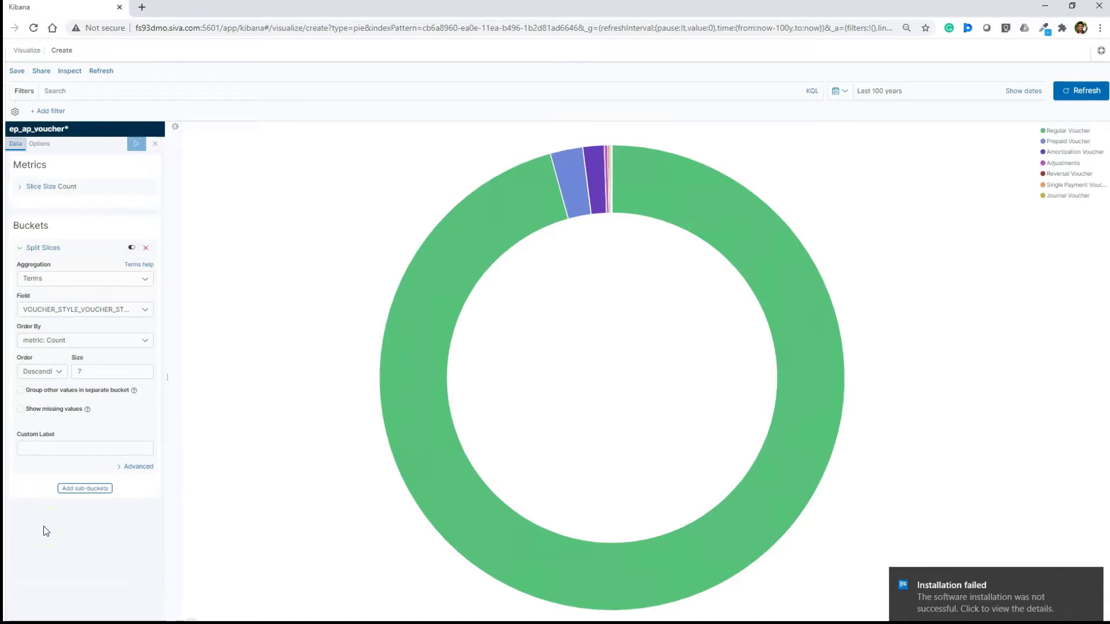
Turn off the Donut option in the pie settings and apply it so the chart draws as a full pie.
{"action": "left_click", "coordinate": [39, 143]}
{"action": "left_click", "coordinate": [74, 183]}
{"action": "left_click", "coordinate": [137, 145]}
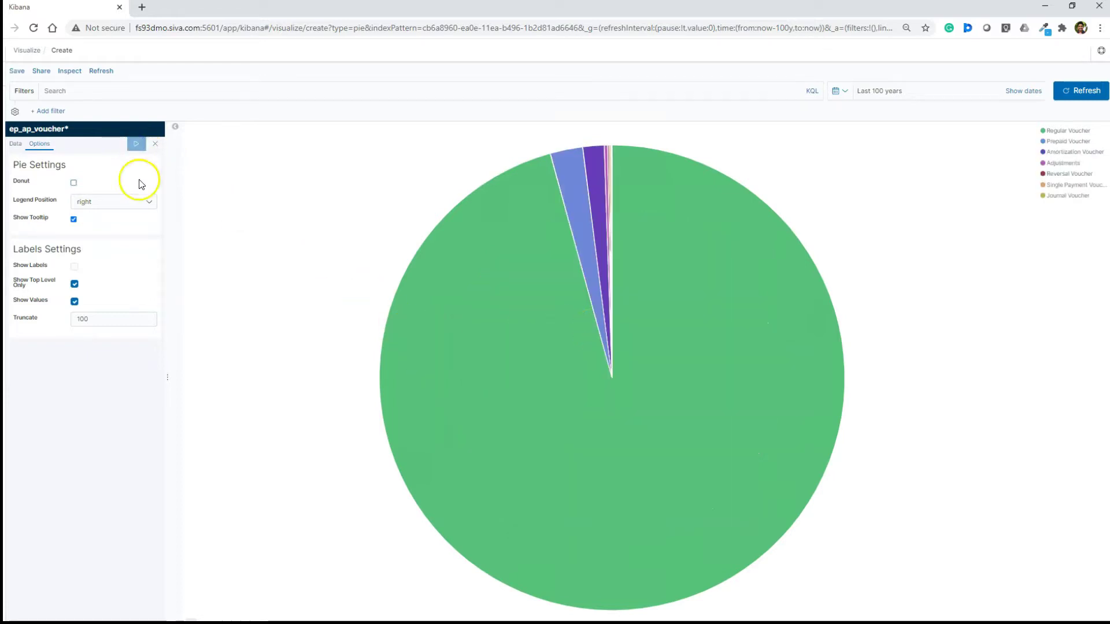
Save the pie visualization with the title Demo_Voucher_Style_Visual.
{"action": "left_click", "coordinate": [18, 72]}
{"action": "type", "text": "Demo_Voucher_Style_Vis"}
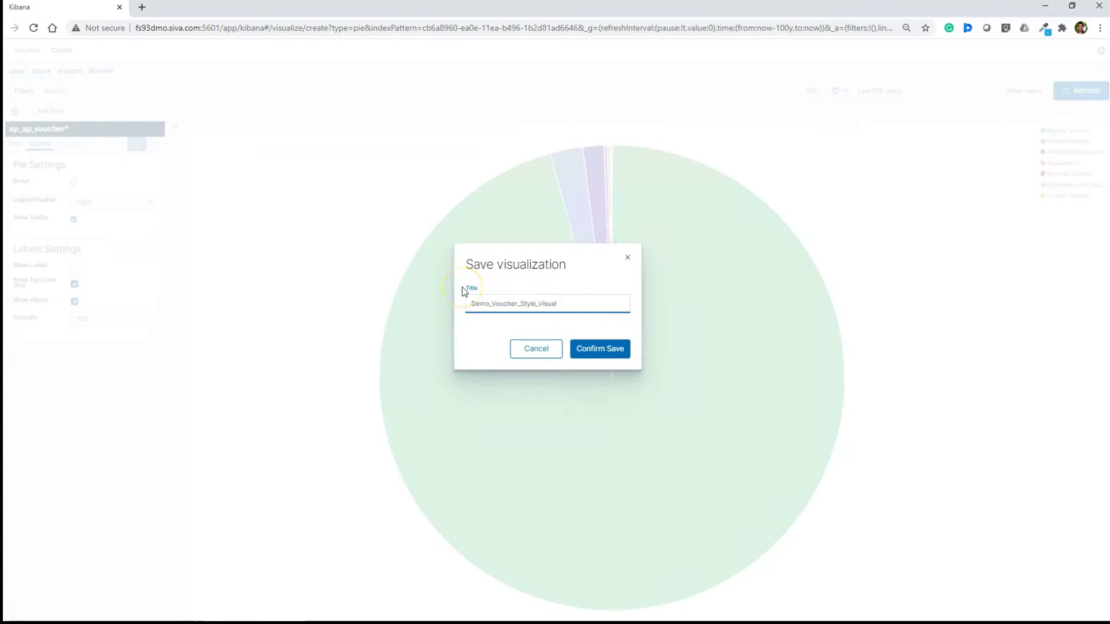
{"action": "left_click", "coordinate": [607, 349]}
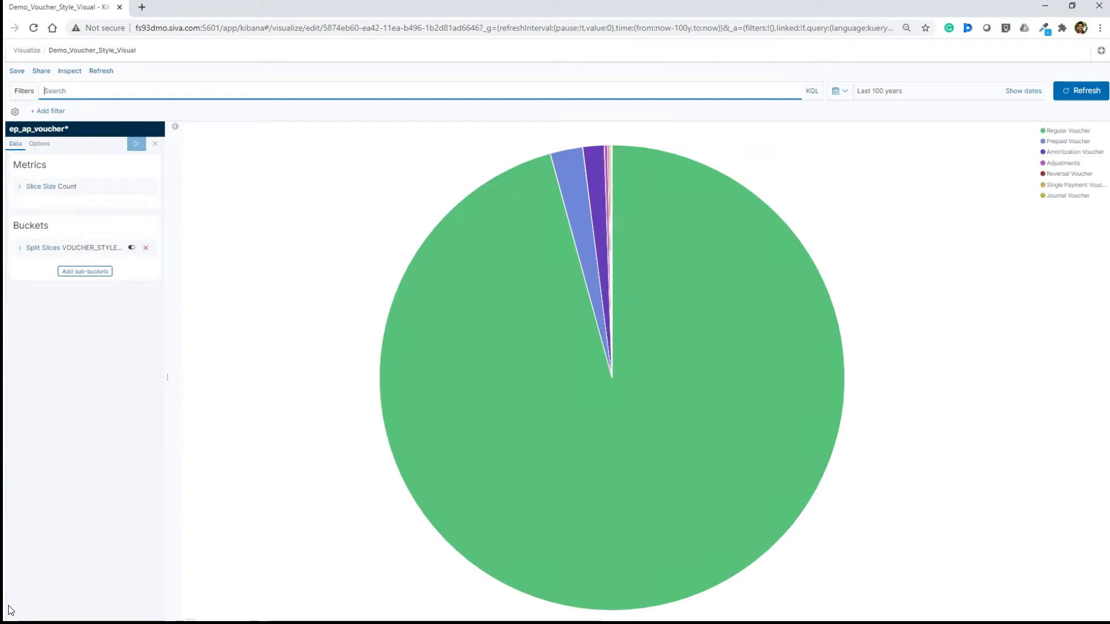
{"action": "left_click", "coordinate": [26, 564]}
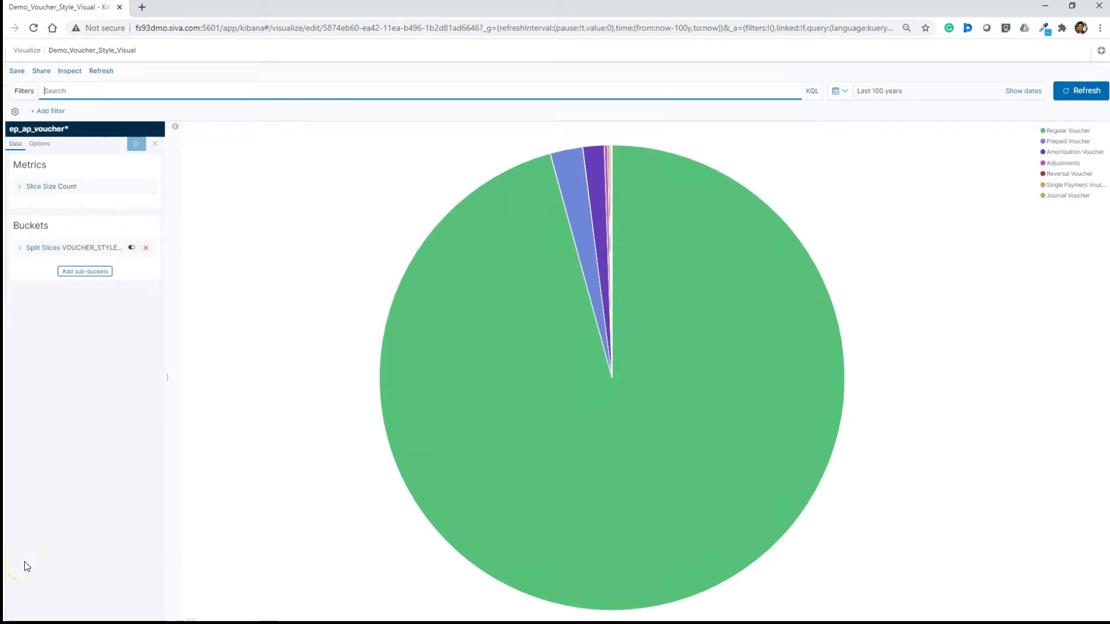